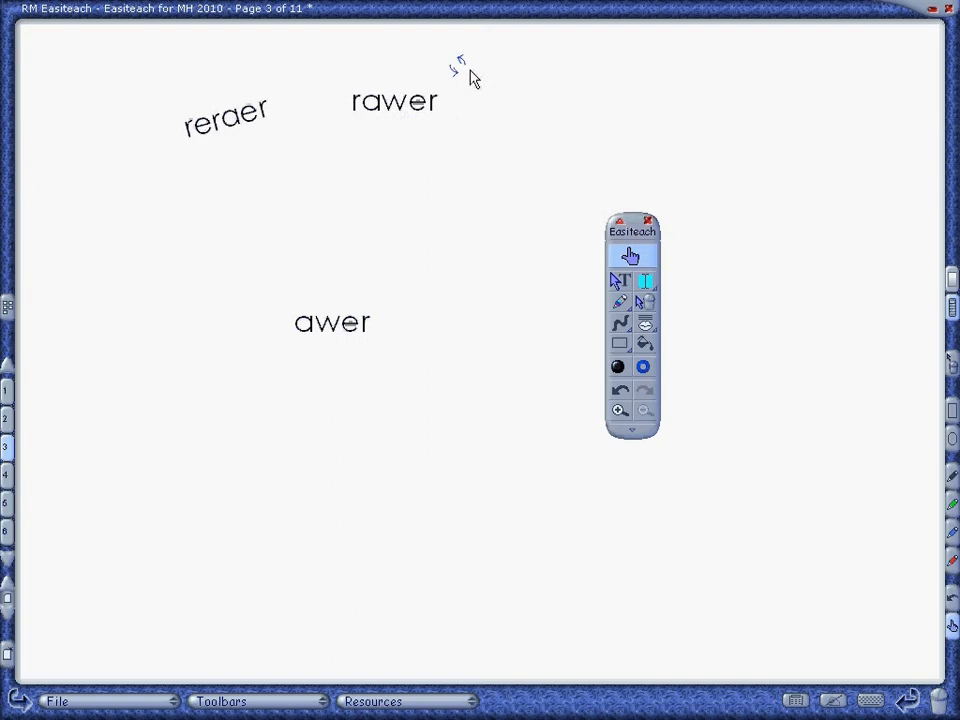
# Rotate the word "rawer" so it slopes steeply upward, and shrink the tilted word "reraer" slightly.
pyautogui.moveTo(458, 64); pyautogui.dragTo(414, 79)
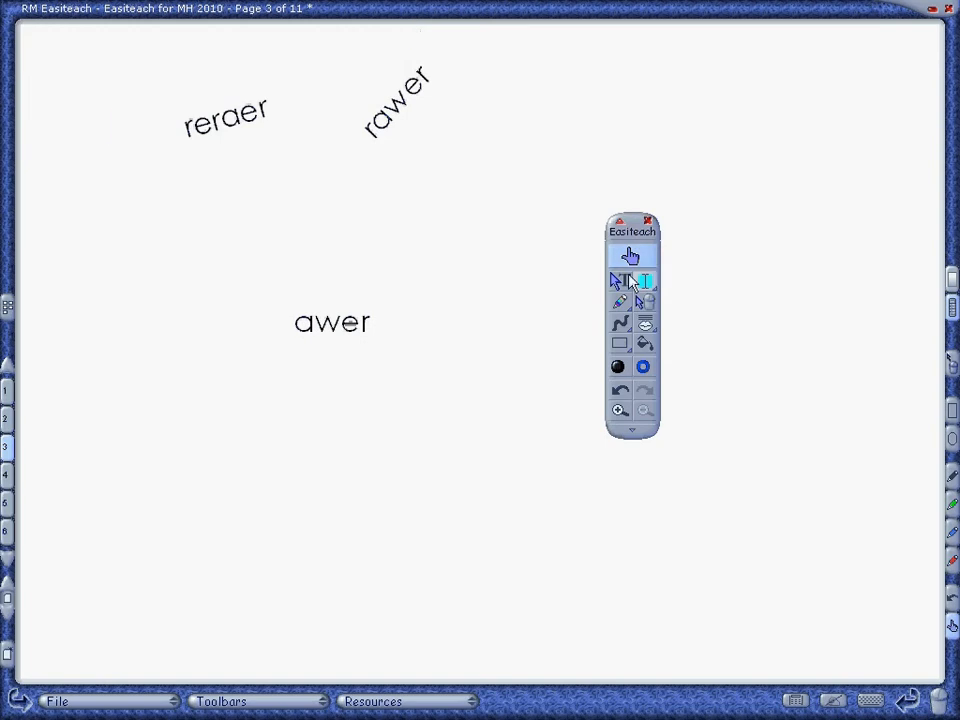
pyautogui.click(629, 276)
pyautogui.click(232, 124)
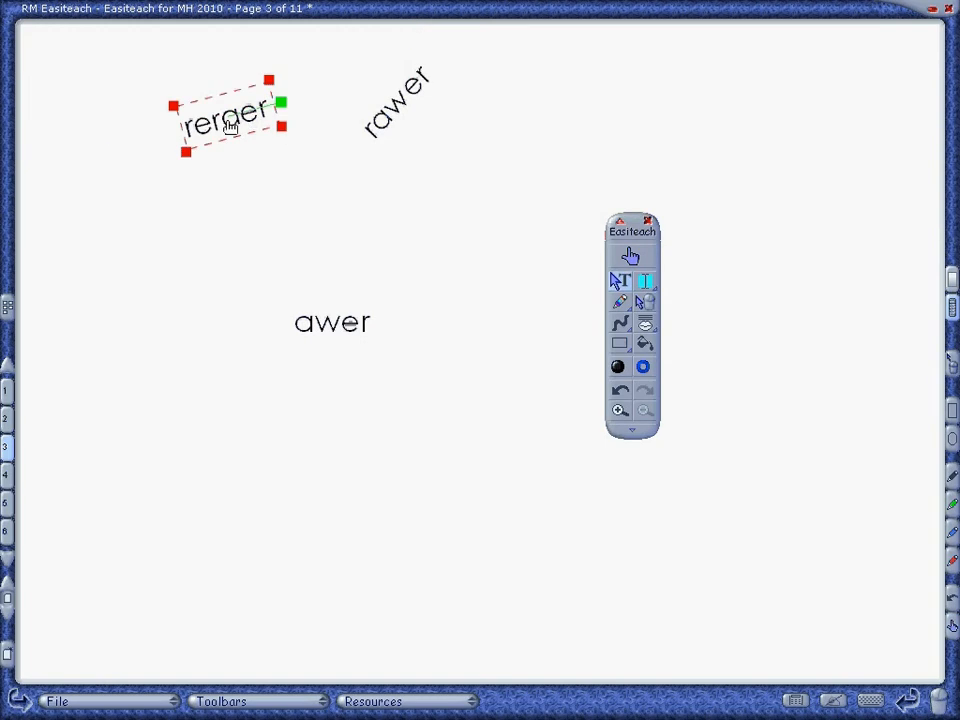
pyautogui.moveTo(230, 124); pyautogui.dragTo(213, 255)
pyautogui.moveTo(251, 211); pyautogui.dragTo(219, 197)
pyautogui.moveTo(180, 266); pyautogui.dragTo(240, 120)
# Rearrange the three words on the page, placing "reraer" above "rawer" near the middle and "awer" to their left.
pyautogui.click(630, 257)
pyautogui.moveTo(415, 100); pyautogui.dragTo(765, 222)
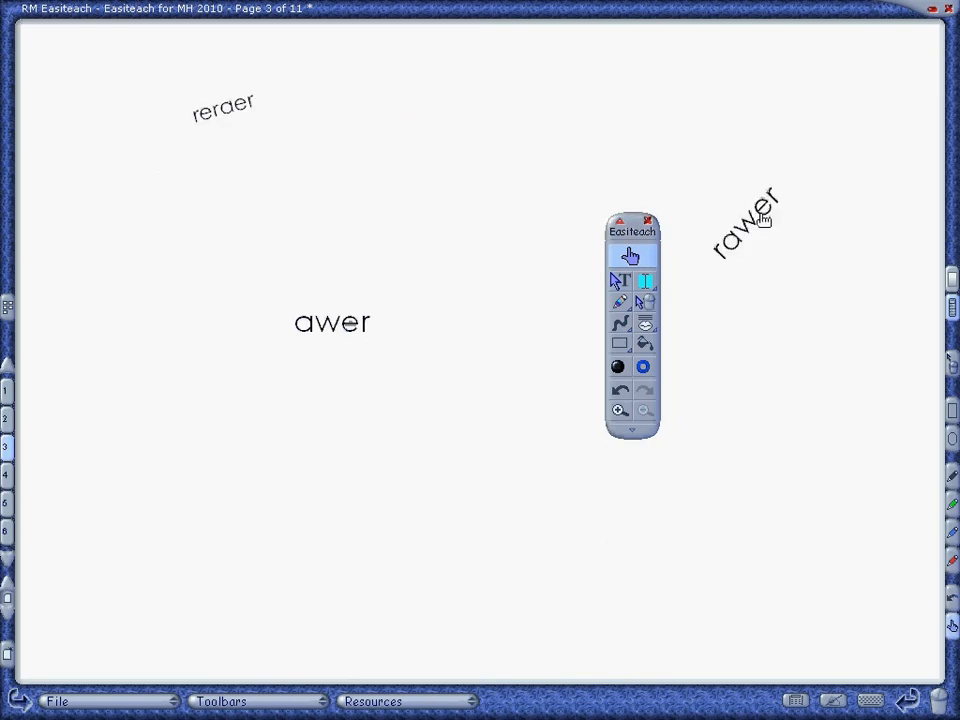
pyautogui.moveTo(346, 325); pyautogui.dragTo(288, 221)
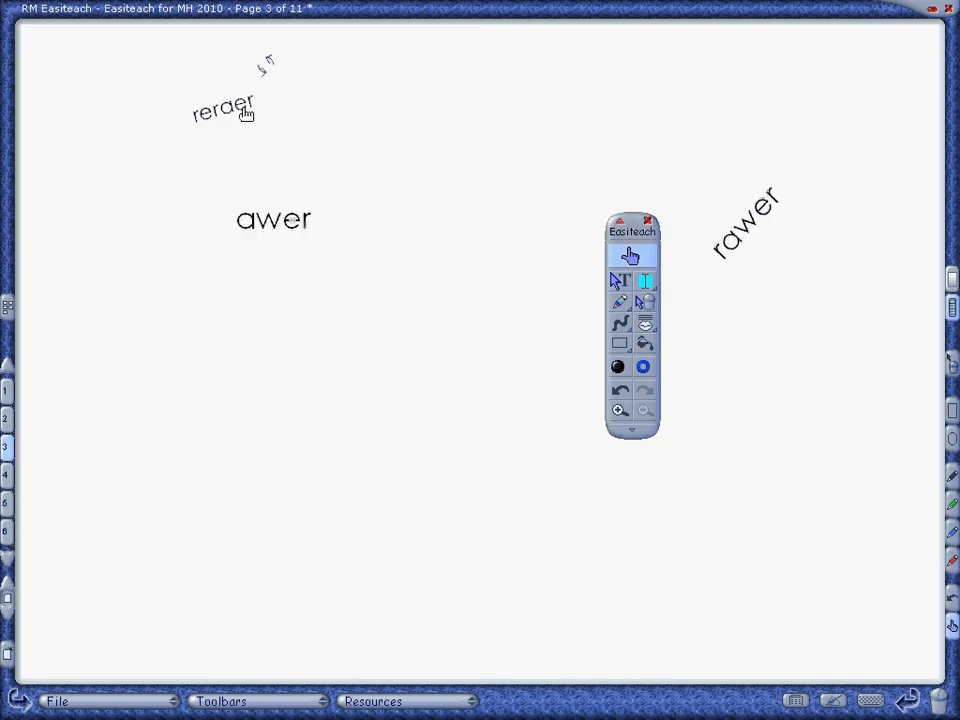
pyautogui.moveTo(244, 109); pyautogui.dragTo(133, 195)
pyautogui.moveTo(279, 231); pyautogui.dragTo(197, 342)
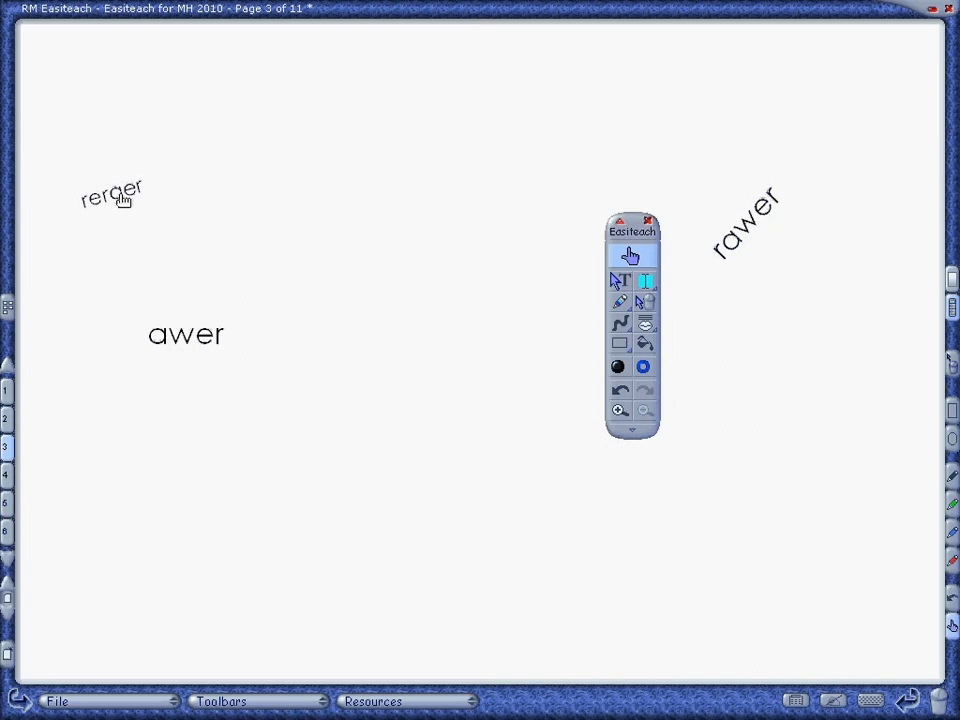
pyautogui.moveTo(124, 199); pyautogui.dragTo(386, 195)
pyautogui.moveTo(735, 235); pyautogui.dragTo(409, 354)
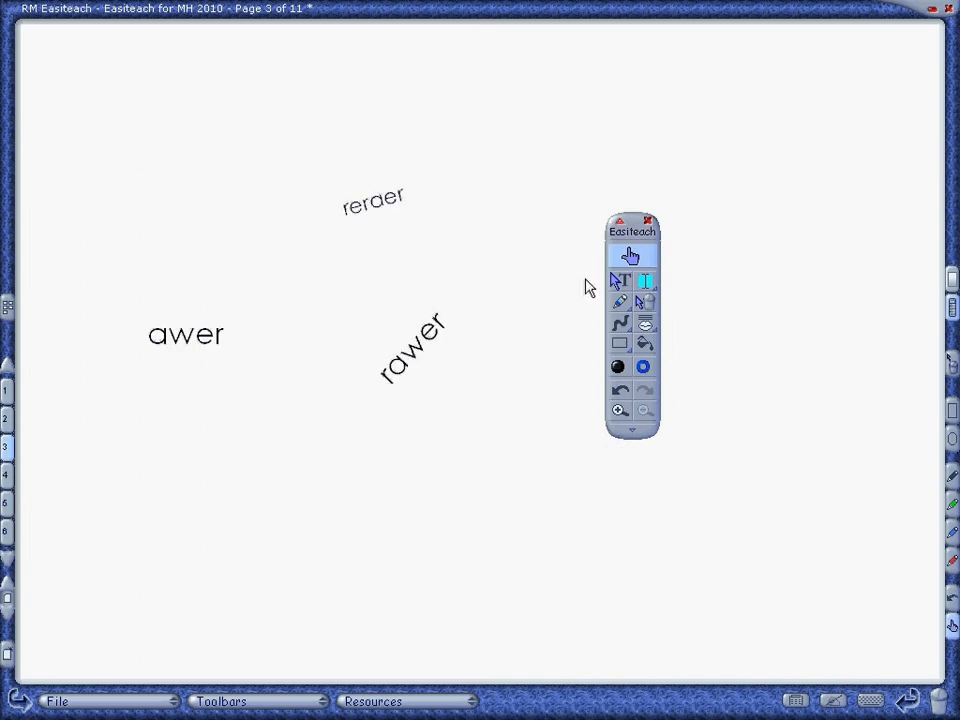
# Select the three words together with one selection box around them.
pyautogui.click(620, 281)
pyautogui.click(613, 125)
pyautogui.moveTo(609, 117); pyautogui.dragTo(146, 446)
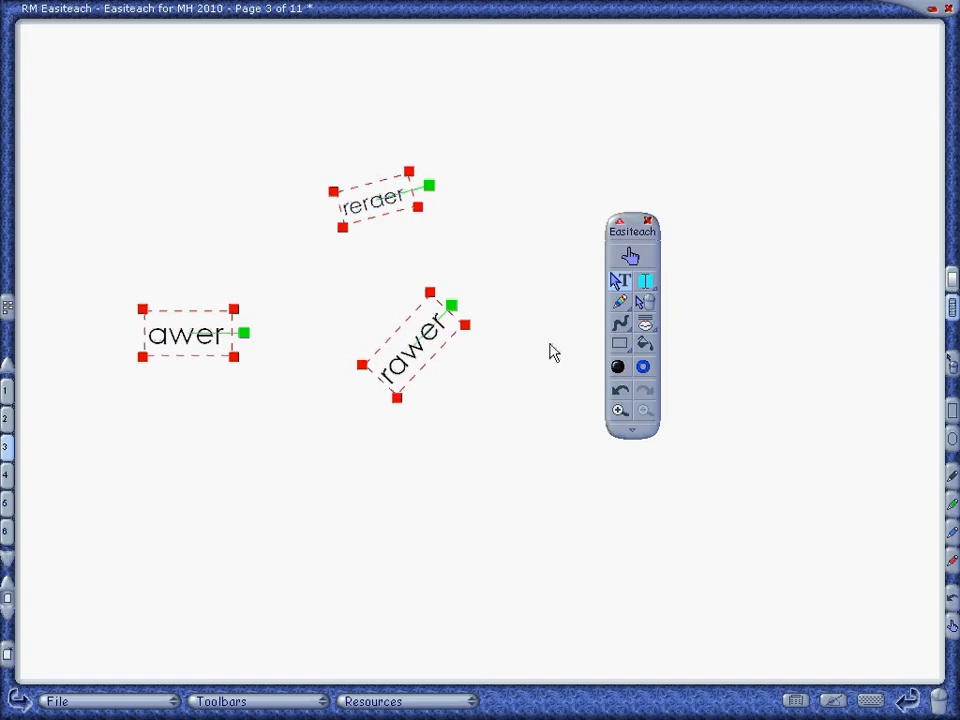
# Draw a looping blue freehand line in the upper right of the page and shift the floating toolbar down and left.
pyautogui.click(621, 330)
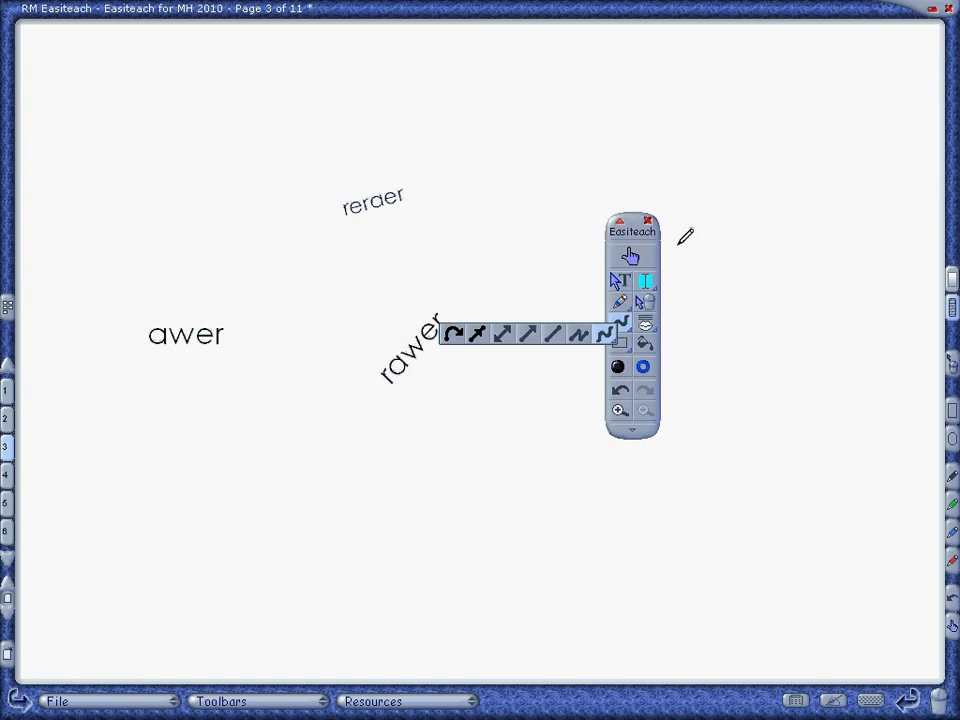
pyautogui.moveTo(586, 113)
pyautogui.mouseDown()
pyautogui.moveTo(633, 157)
pyautogui.moveTo(669, 96)
pyautogui.moveTo(754, 167)
pyautogui.moveTo(776, 266)
pyautogui.moveTo(856, 199)
pyautogui.moveTo(748, 279)
pyautogui.moveTo(666, 90)
pyautogui.moveTo(608, 195)
pyautogui.mouseUp()
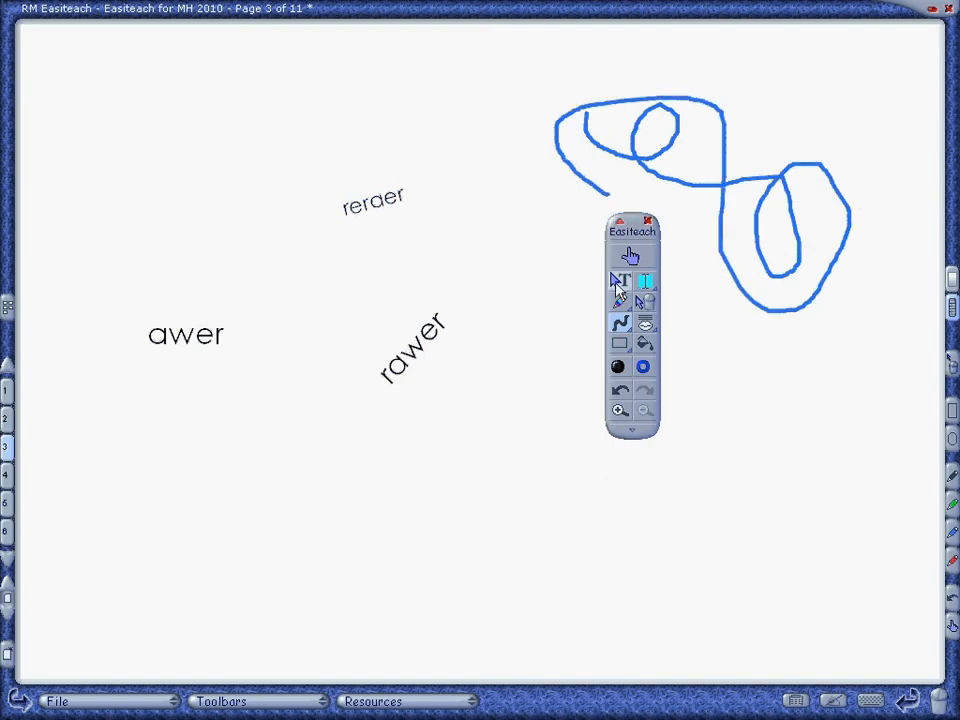
pyautogui.click(618, 281)
pyautogui.moveTo(618, 260); pyautogui.dragTo(505, 353)
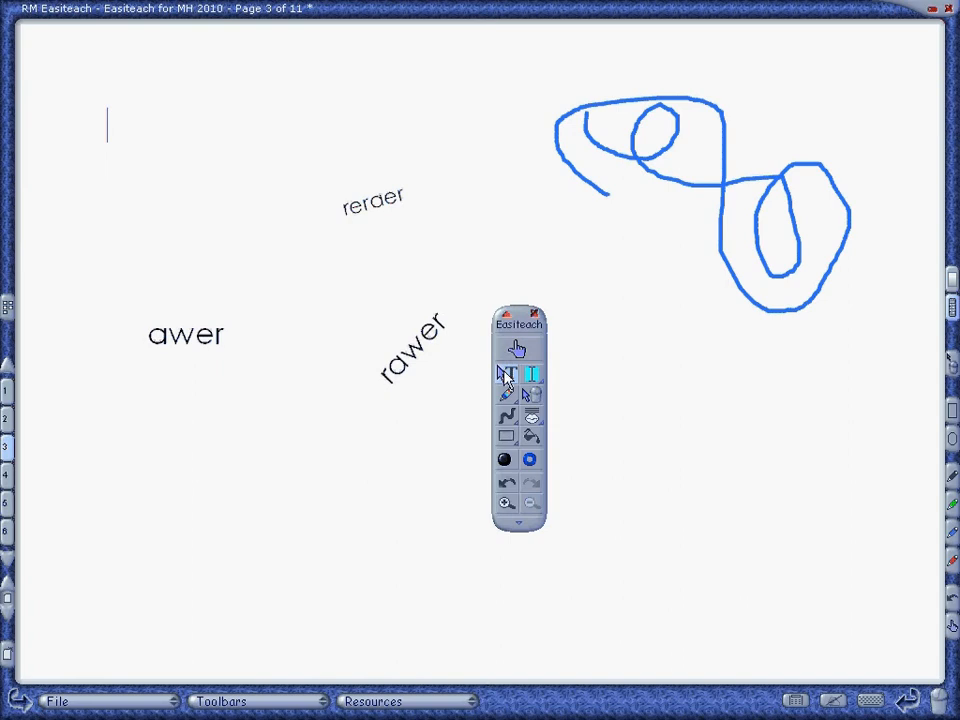
# Move the freehand loop slightly up and right, and make it a little smaller.
pyautogui.click(507, 377)
pyautogui.click(780, 253)
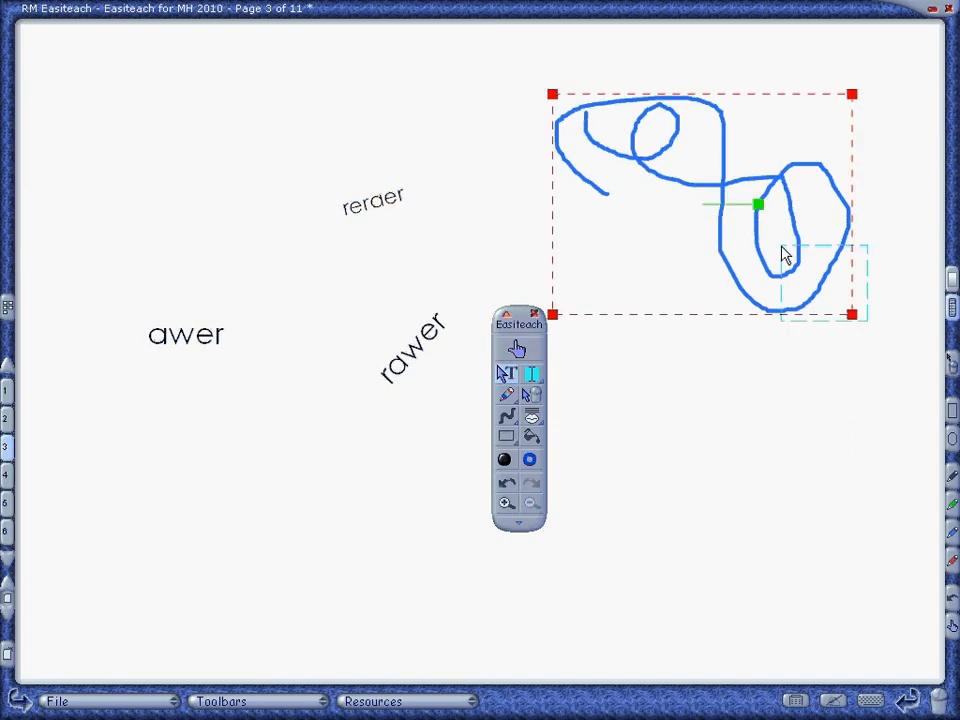
pyautogui.moveTo(790, 240)
pyautogui.mouseDown()
pyautogui.moveTo(752, 234)
pyautogui.moveTo(639, 298)
pyautogui.moveTo(808, 225)
pyautogui.moveTo(690, 125)
pyautogui.moveTo(756, 253)
pyautogui.moveTo(814, 150)
pyautogui.moveTo(800, 188)
pyautogui.mouseUp()
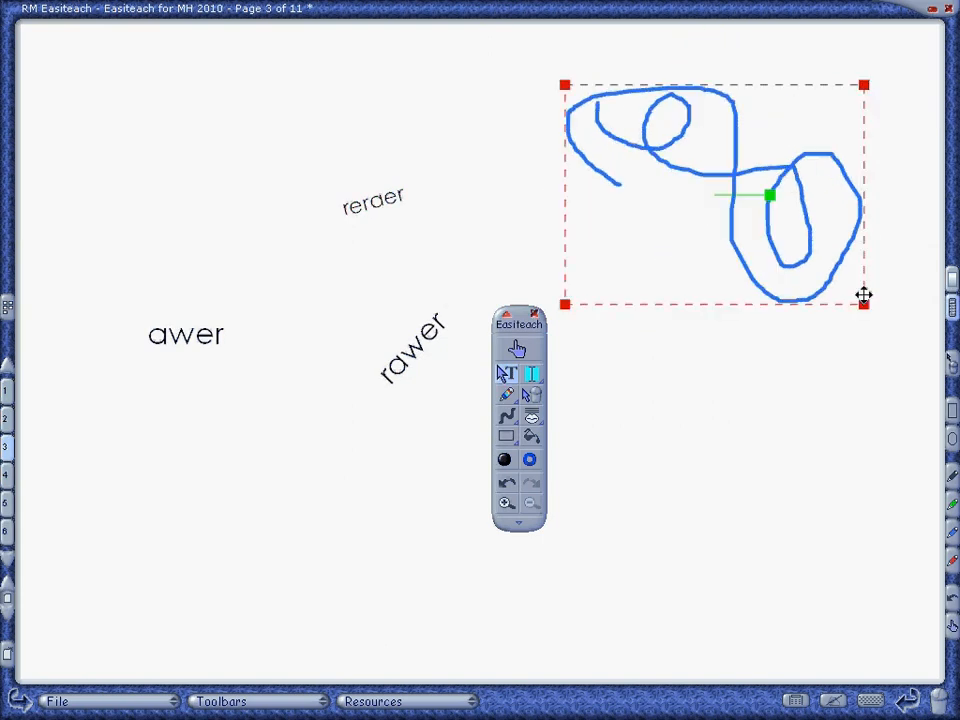
pyautogui.moveTo(863, 298)
pyautogui.mouseDown()
pyautogui.moveTo(690, 124)
pyautogui.moveTo(653, 227)
pyautogui.moveTo(651, 144)
pyautogui.moveTo(799, 330)
pyautogui.moveTo(649, 195)
pyautogui.moveTo(665, 143)
pyautogui.moveTo(621, 150)
pyautogui.moveTo(791, 298)
pyautogui.moveTo(848, 301)
pyautogui.moveTo(771, 193)
pyautogui.moveTo(829, 362)
pyautogui.moveTo(855, 264)
pyautogui.moveTo(849, 270)
pyautogui.mouseUp()
pyautogui.click(836, 369)
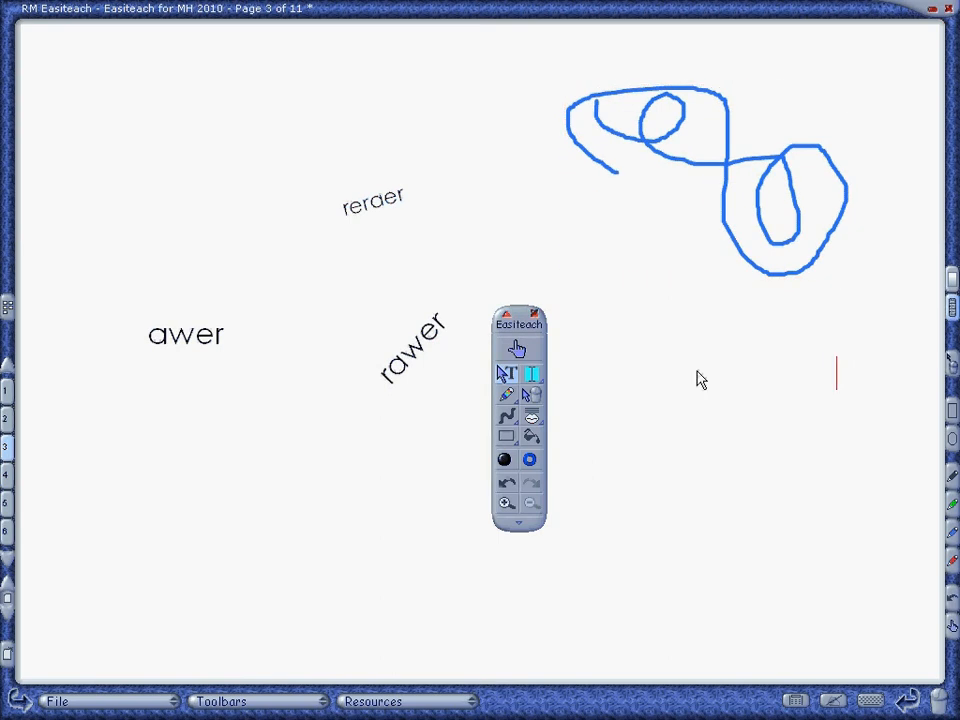
# Draw a single-headed arrow pointing up through "awer" and a short, nearly horizontal straight line at the lower left of the page.
pyautogui.click(512, 422)
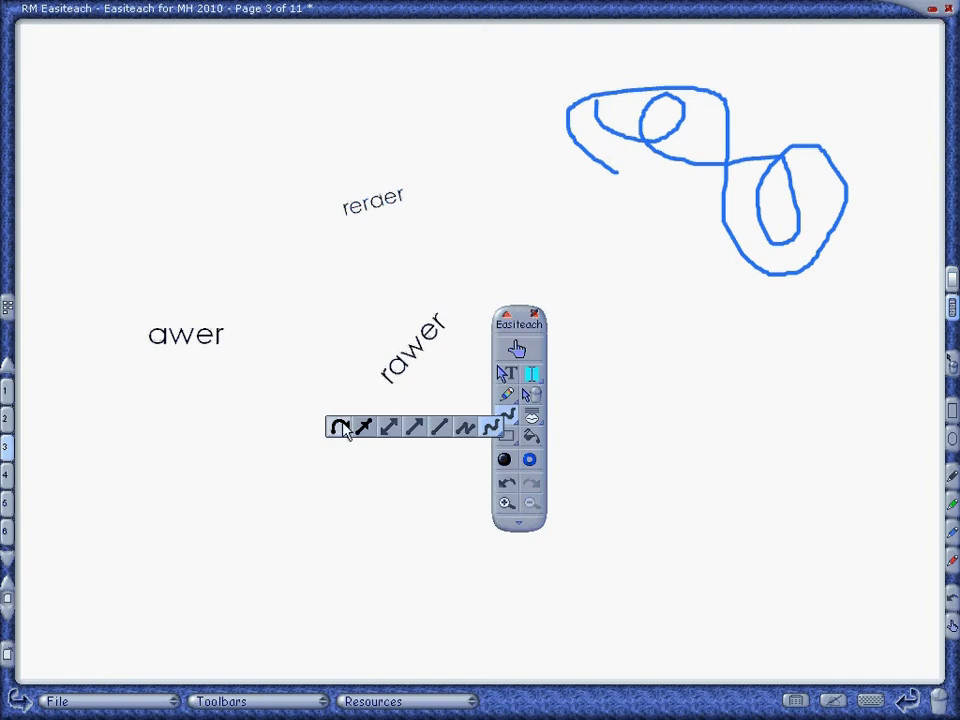
pyautogui.click(414, 428)
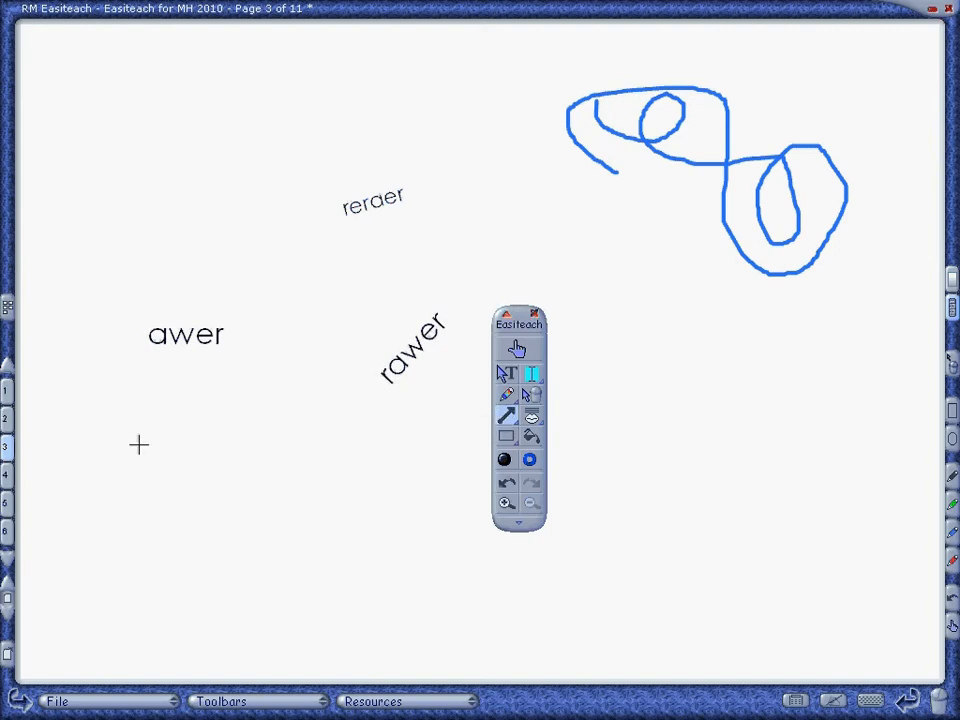
pyautogui.moveTo(124, 501)
pyautogui.mouseDown()
pyautogui.moveTo(360, 221)
pyautogui.moveTo(310, 163)
pyautogui.mouseUp()
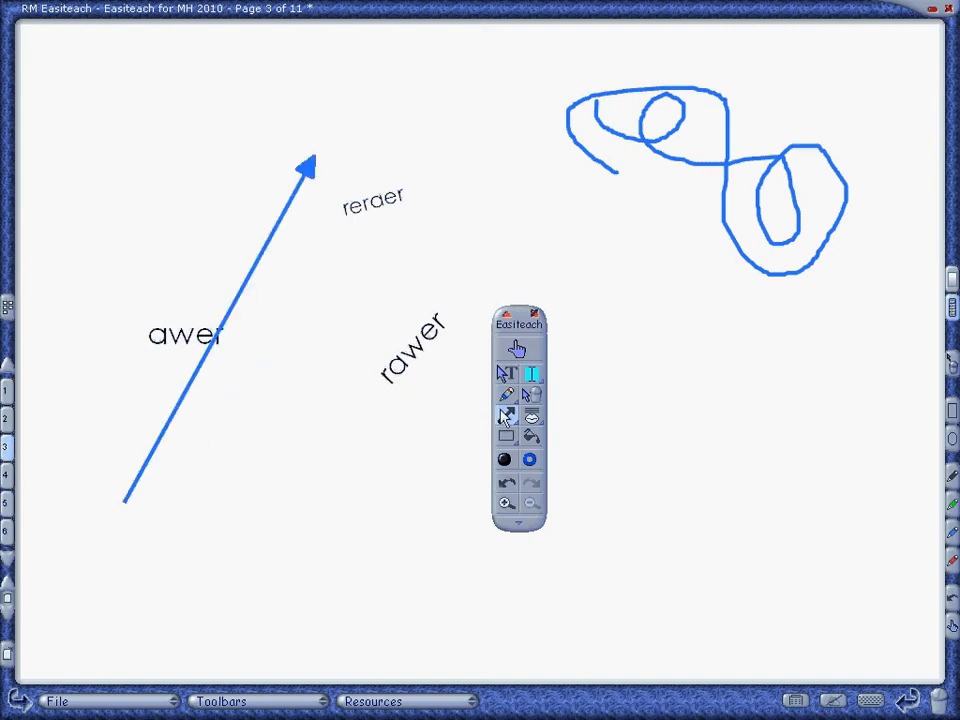
pyautogui.click(505, 418)
pyautogui.click(433, 428)
pyautogui.moveTo(374, 504)
pyautogui.mouseDown()
pyautogui.moveTo(455, 253)
pyautogui.moveTo(213, 491)
pyautogui.mouseUp()
# Draw a four-segment zigzag line in the lower right of the page.
pyautogui.click(503, 418)
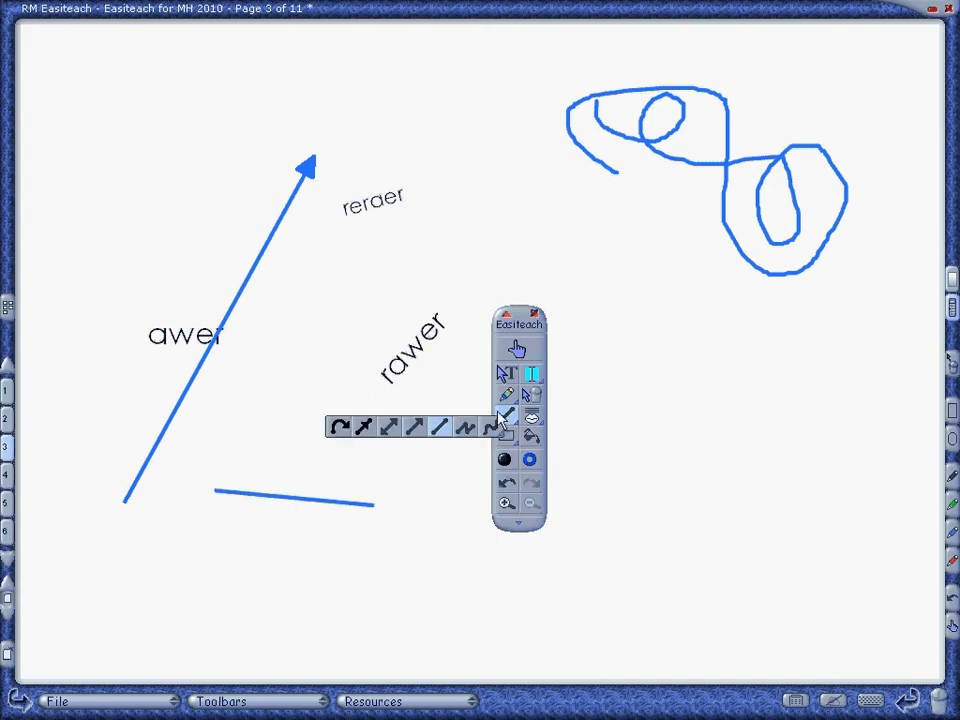
pyautogui.click(470, 430)
pyautogui.moveTo(621, 519)
pyautogui.mouseDown()
pyautogui.moveTo(663, 353)
pyautogui.moveTo(786, 441)
pyautogui.moveTo(724, 531)
pyautogui.moveTo(676, 536)
pyautogui.moveTo(647, 617)
pyautogui.moveTo(831, 540)
pyautogui.moveTo(835, 521)
pyautogui.mouseUp()
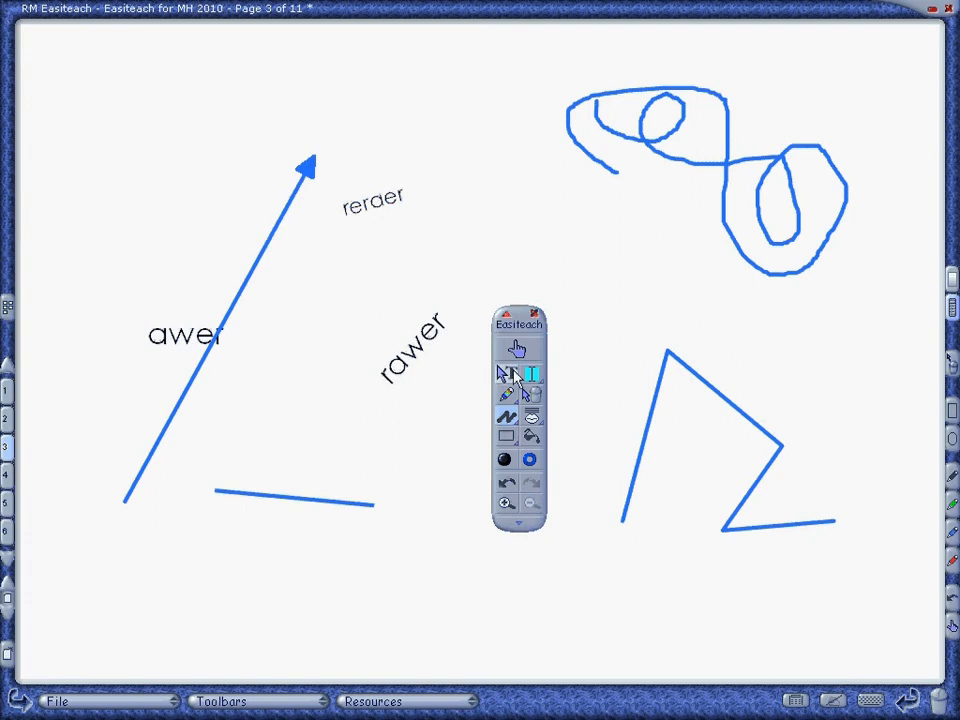
# Move the zigzag up and left, shift its upper corner point, and bend its first segment into a curve.
pyautogui.click(511, 371)
pyautogui.moveTo(828, 356); pyautogui.dragTo(681, 349)
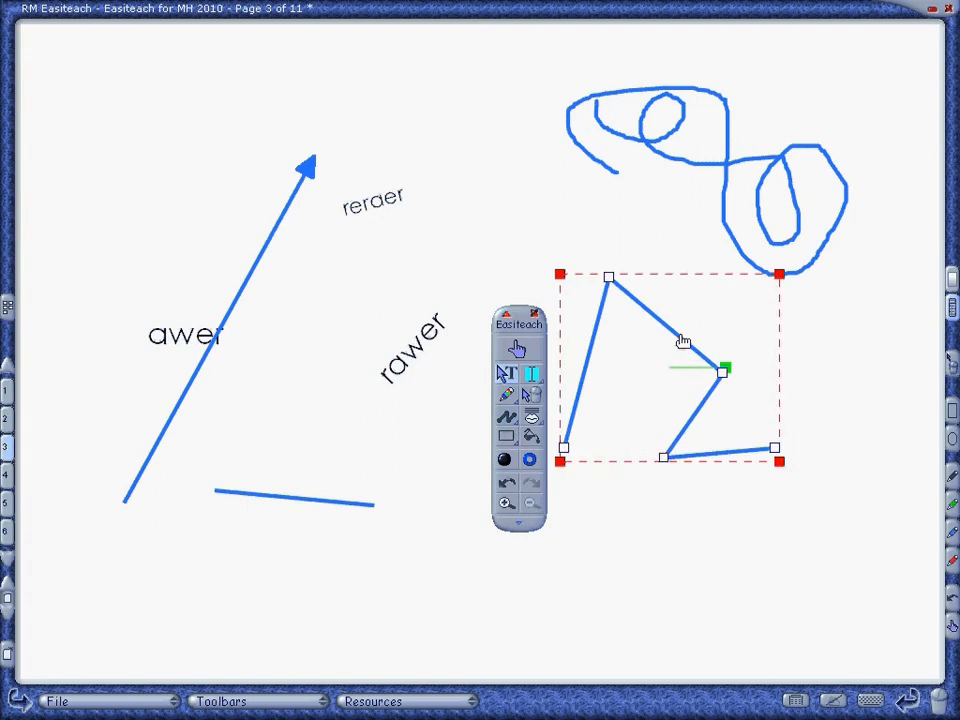
pyautogui.moveTo(613, 283); pyautogui.dragTo(633, 328)
pyautogui.moveTo(594, 413); pyautogui.dragTo(663, 413)
pyautogui.click(834, 365)
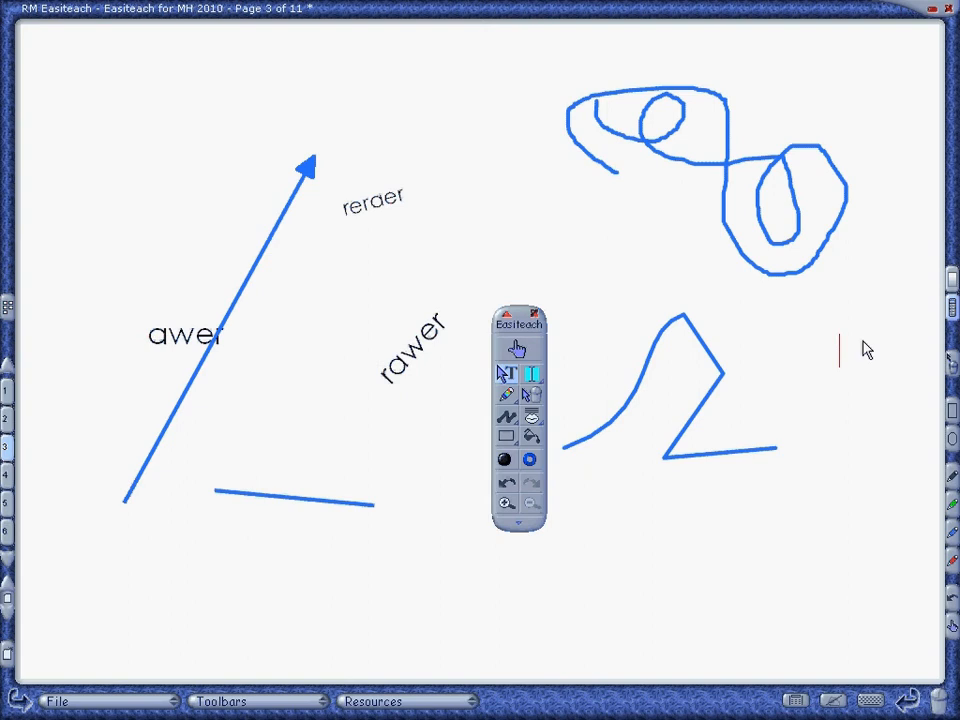
# Delete the reshaped zigzag from the page.
pyautogui.moveTo(864, 342); pyautogui.dragTo(724, 446)
pyautogui.press('Delete')
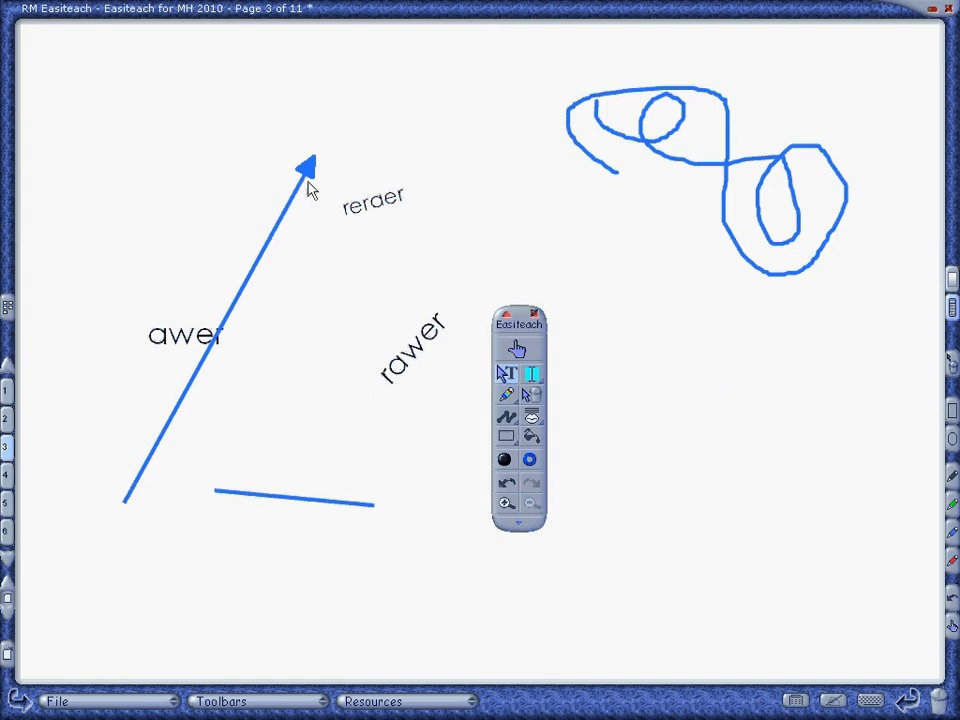
# Draw four more straight lines: a long diagonal down the page, two shorter ones at lower right, and one across the upper left.
pyautogui.click(512, 418)
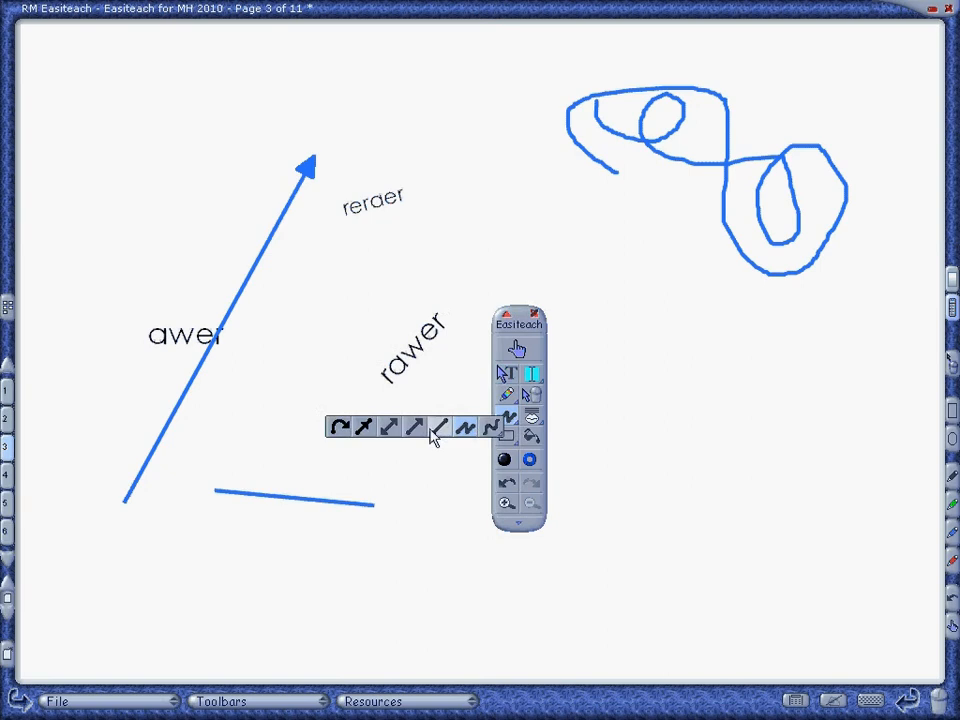
pyautogui.click(433, 428)
pyautogui.moveTo(476, 111); pyautogui.dragTo(828, 463)
pyautogui.moveTo(800, 578)
pyautogui.mouseDown()
pyautogui.moveTo(746, 516)
pyautogui.moveTo(668, 390)
pyautogui.mouseUp()
pyautogui.moveTo(697, 517); pyautogui.dragTo(508, 624)
pyautogui.moveTo(166, 85); pyautogui.dragTo(528, 136)
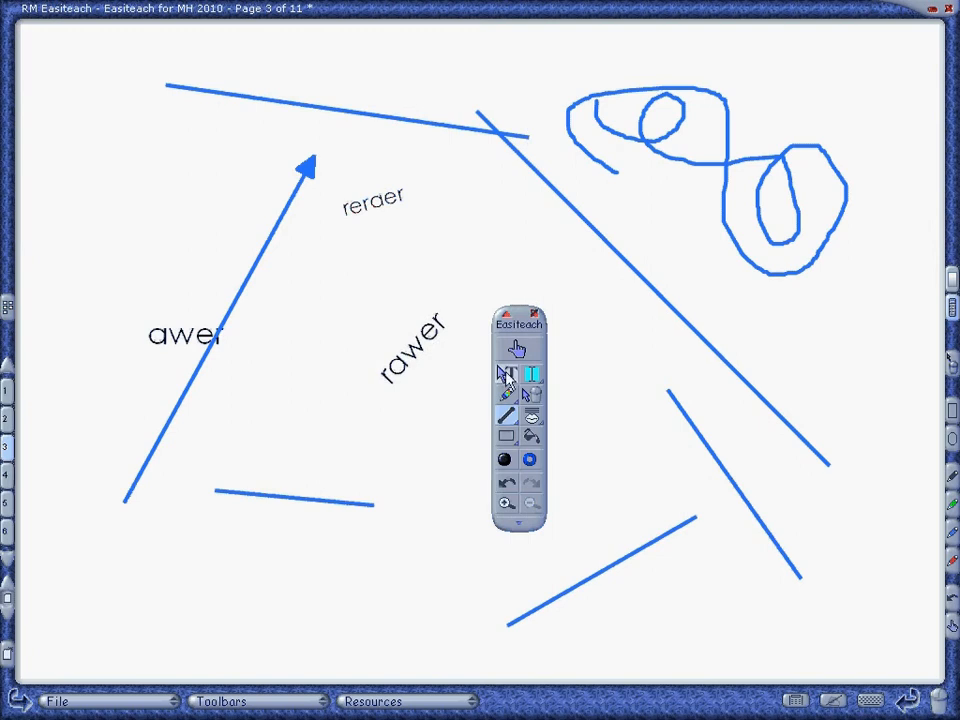
# Move the floating toolbar aside, select every word and line on the page, and discard them all in the trash.
pyautogui.click(508, 375)
pyautogui.moveTo(524, 325)
pyautogui.mouseDown()
pyautogui.moveTo(804, 298)
pyautogui.moveTo(862, 275)
pyautogui.mouseUp()
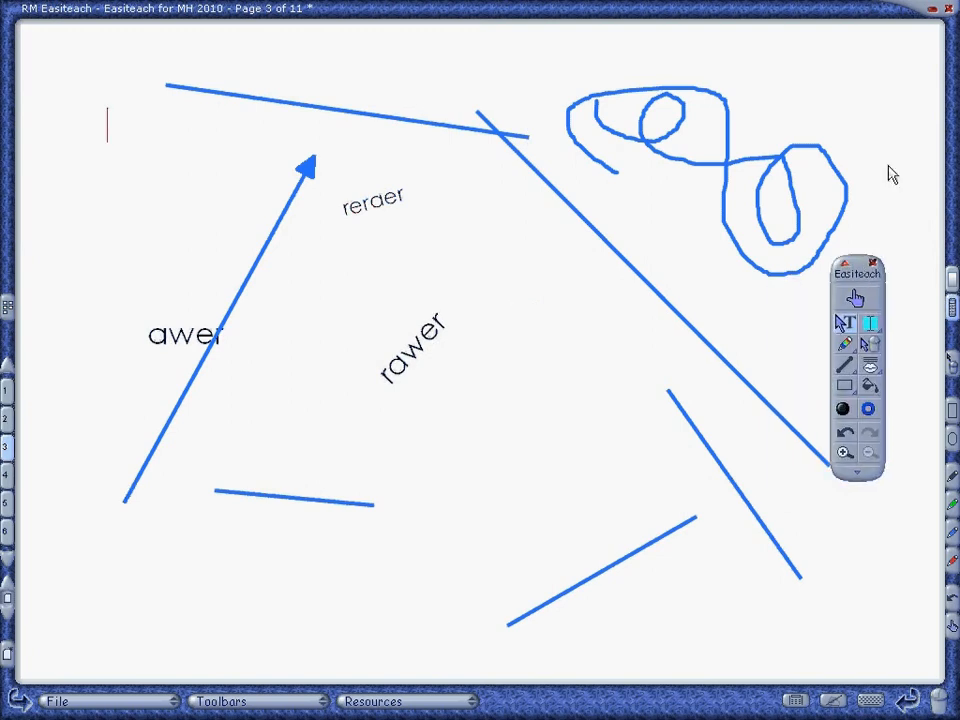
pyautogui.click(792, 168)
pyautogui.moveTo(792, 168)
pyautogui.mouseDown()
pyautogui.moveTo(343, 499)
pyautogui.moveTo(165, 616)
pyautogui.mouseUp()
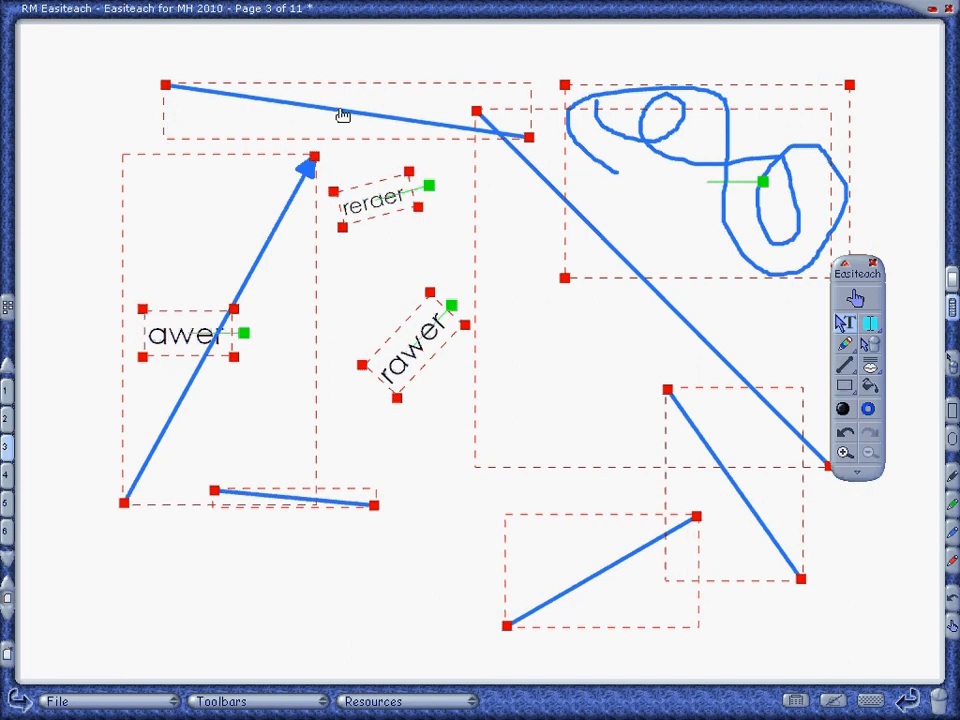
pyautogui.moveTo(342, 116); pyautogui.dragTo(942, 704)
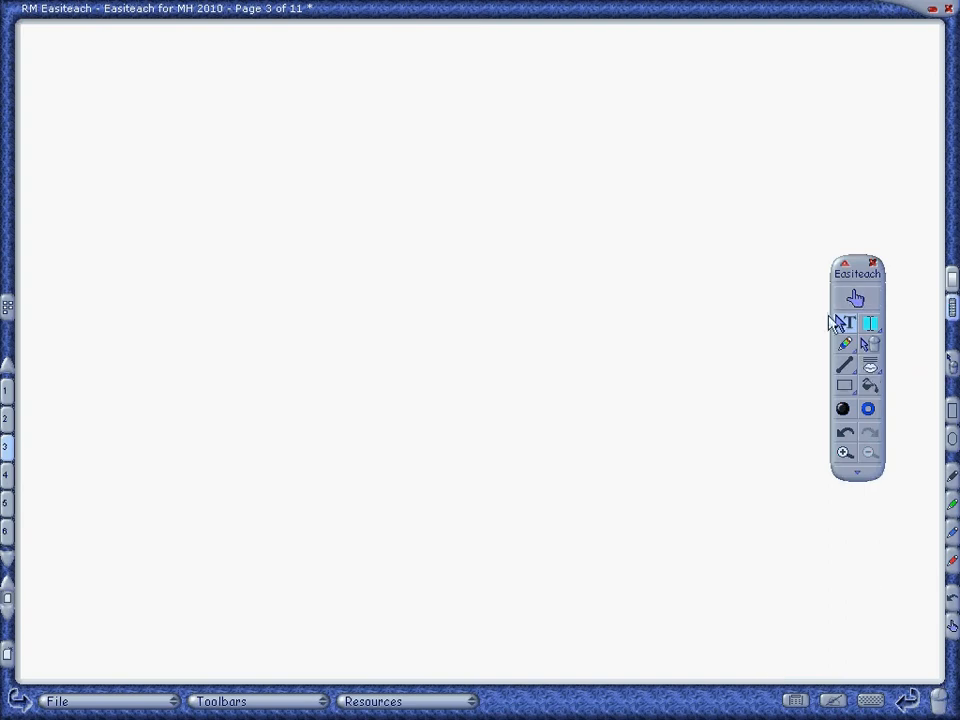
# Add the text "Speaking out loud." near the upper left of the empty page.
pyautogui.click(838, 322)
pyautogui.click(107, 124)
pyautogui.write('Speaki')
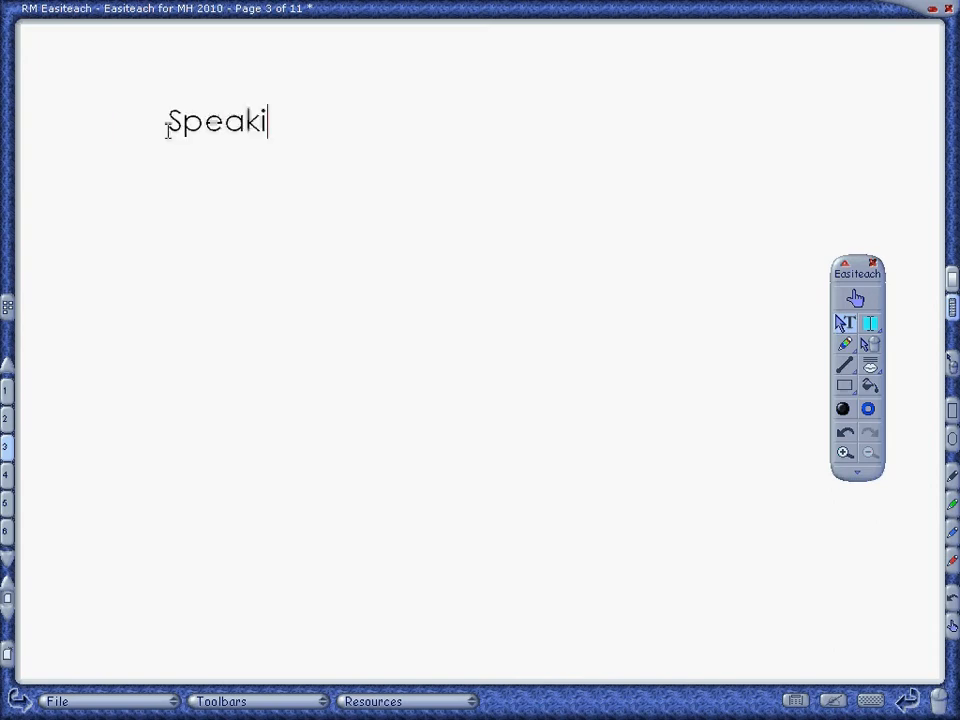
pyautogui.write('ng out loud.')
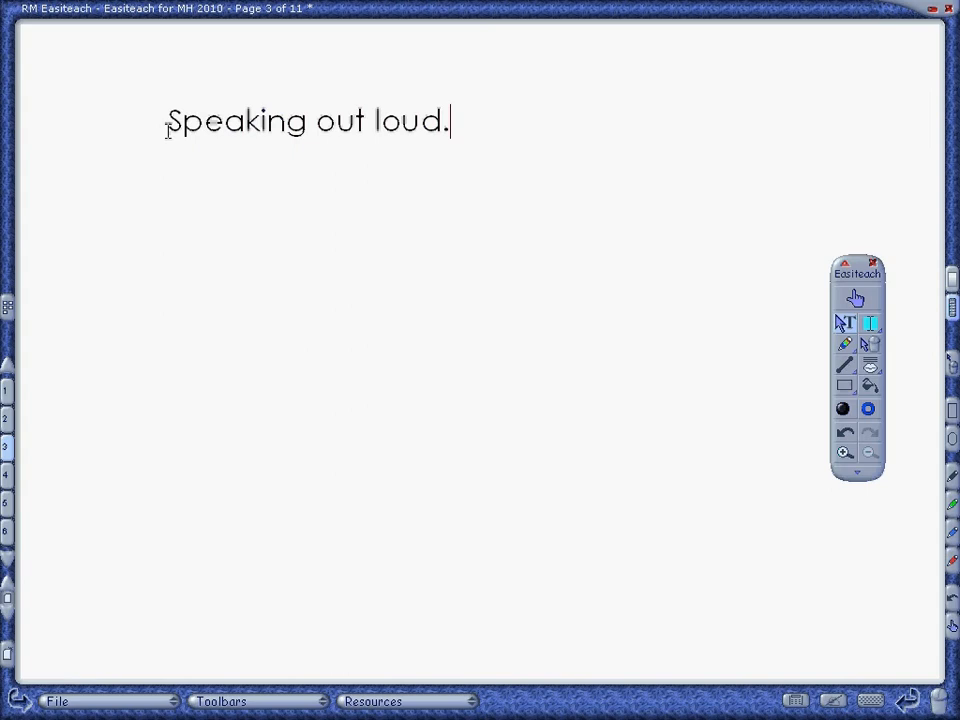
# Have the word "Speaking" read aloud with the Speak Word tool.
pyautogui.click(869, 366)
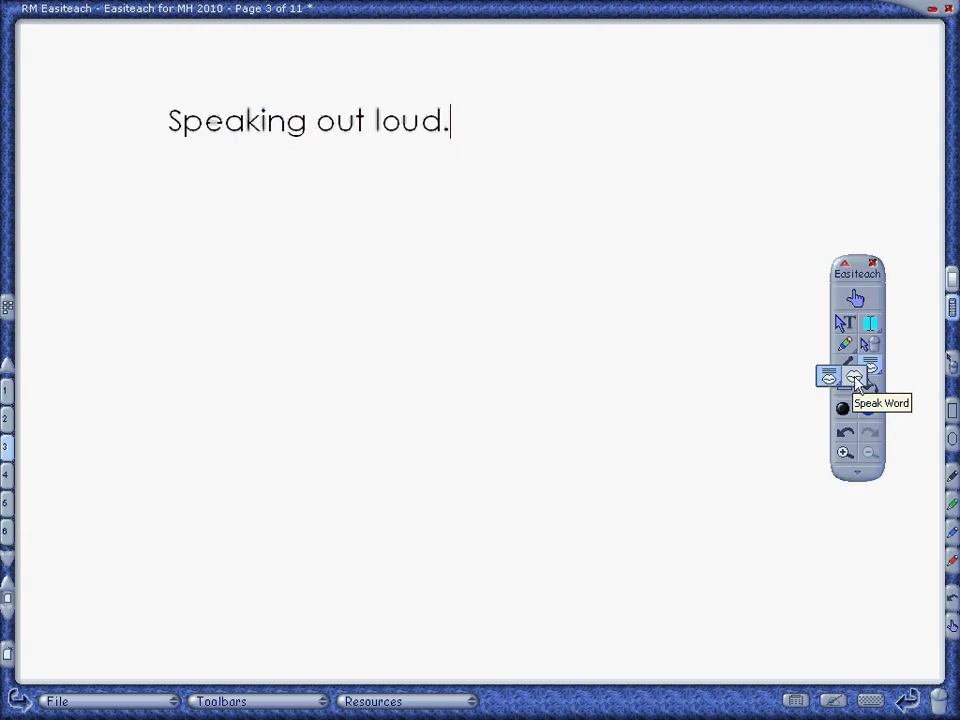
pyautogui.click(855, 378)
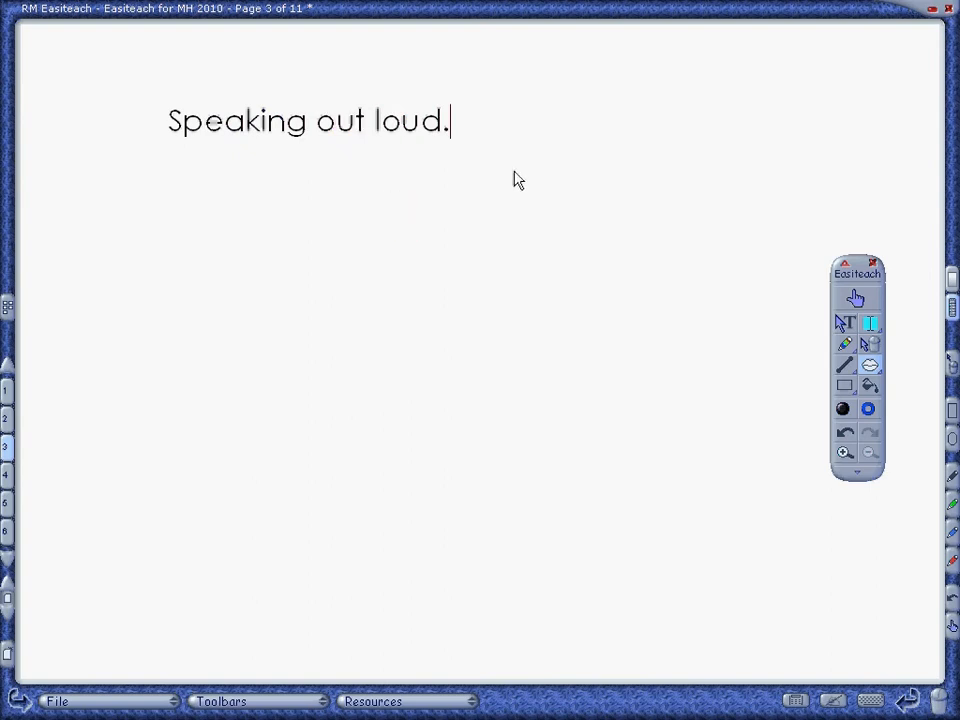
pyautogui.click(224, 121)
# Check the system volume control on the desktop, and have the word "loud" read aloud back in Easiteach.
pyautogui.click(932, 10)
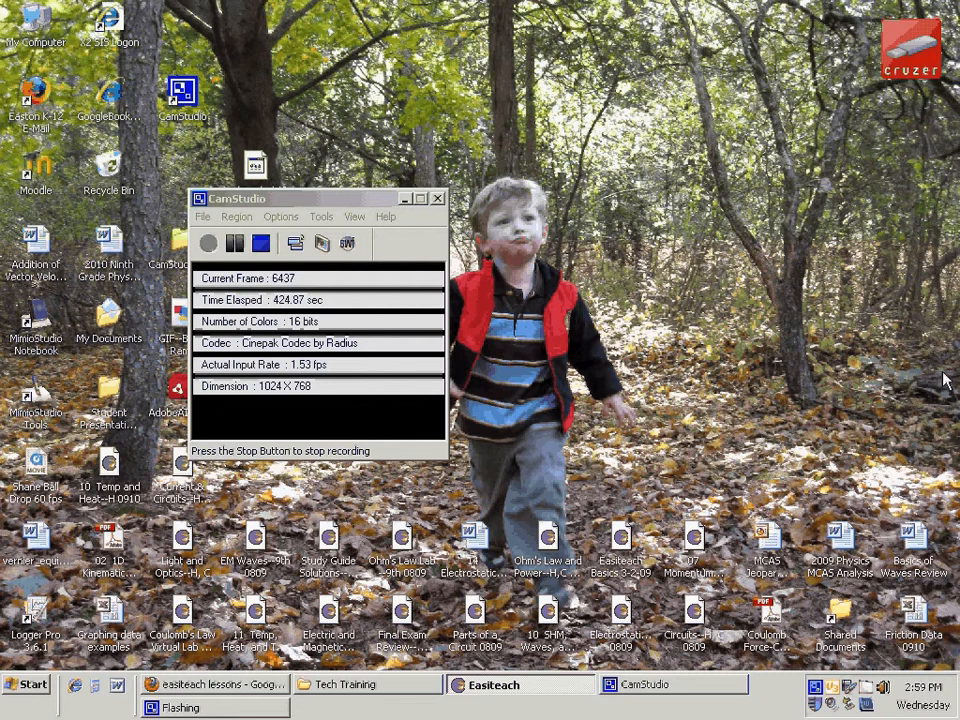
pyautogui.click(883, 687)
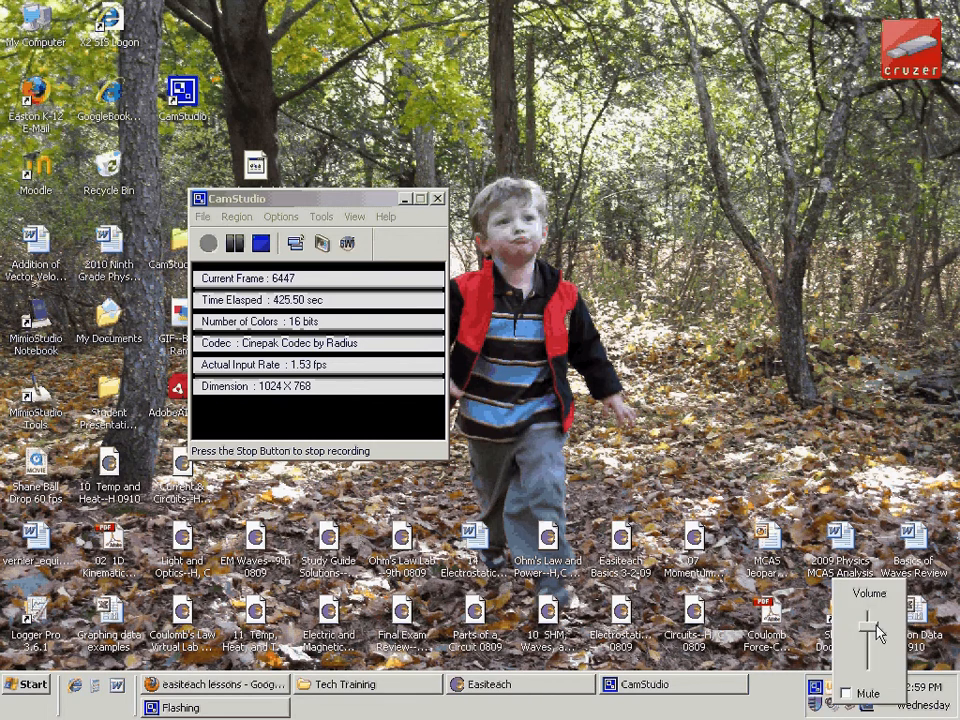
pyautogui.click(510, 684)
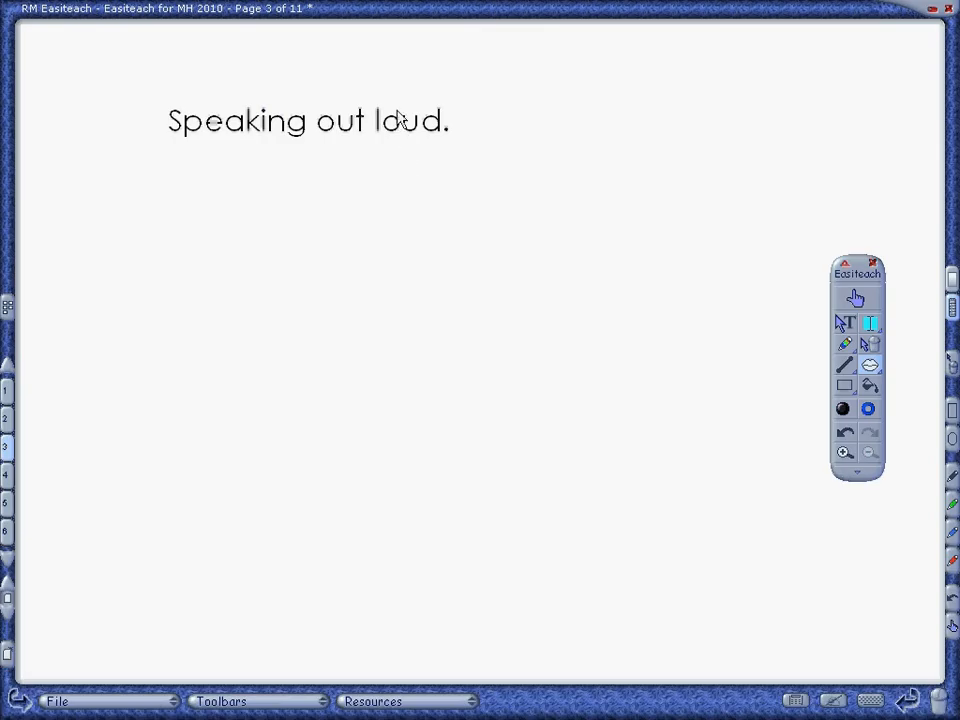
pyautogui.click(400, 120)
# Switch the speech tool from Speak Word to the mode shown as lips below lines of text.
pyautogui.click(868, 369)
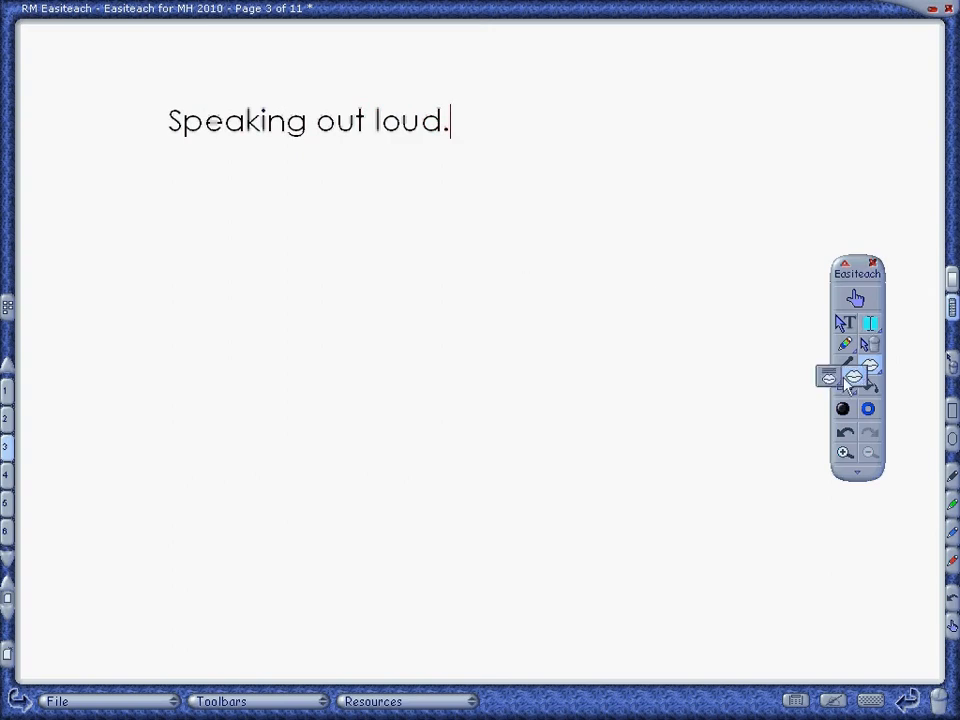
pyautogui.click(826, 378)
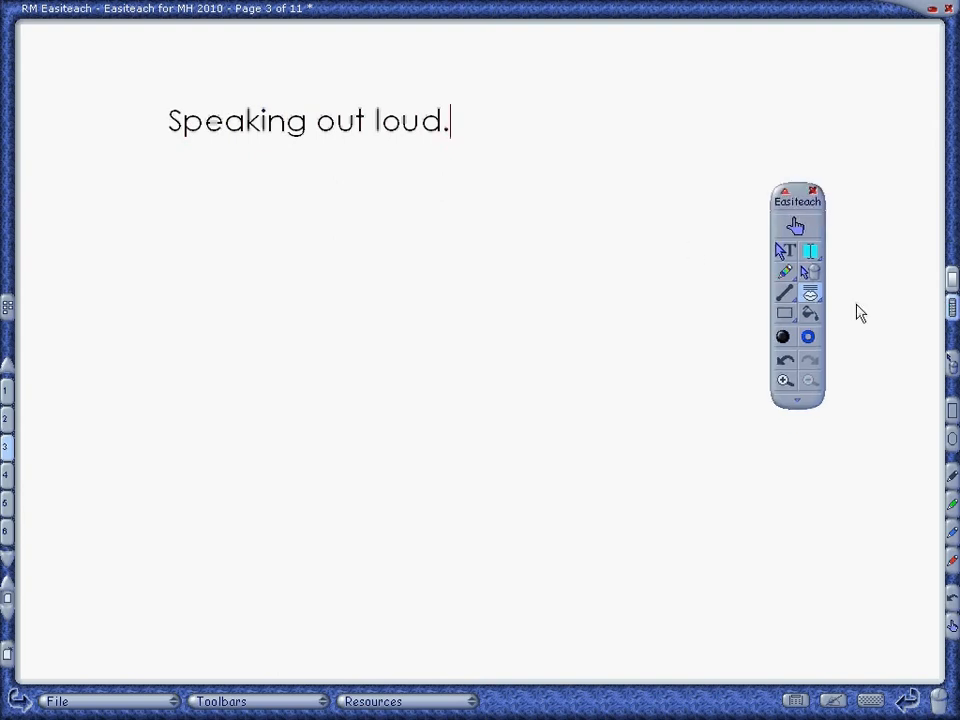
# Draw four black rectangles with blue outlines in the empty area below and beside the text.
pyautogui.click(784, 313)
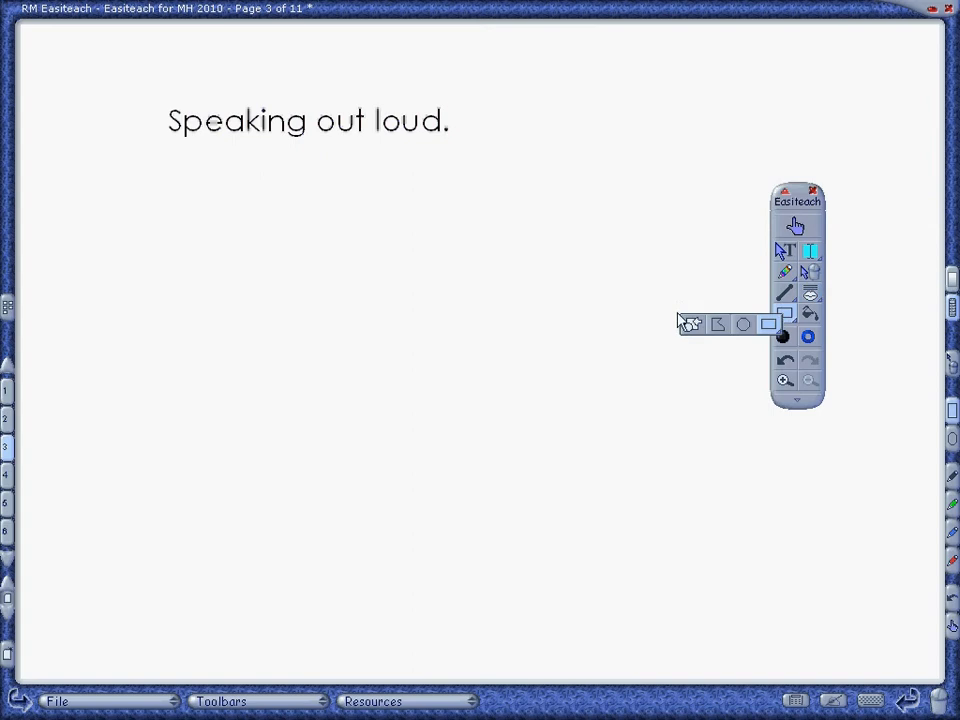
pyautogui.moveTo(204, 228); pyautogui.dragTo(317, 356)
pyautogui.moveTo(591, 178); pyautogui.dragTo(451, 266)
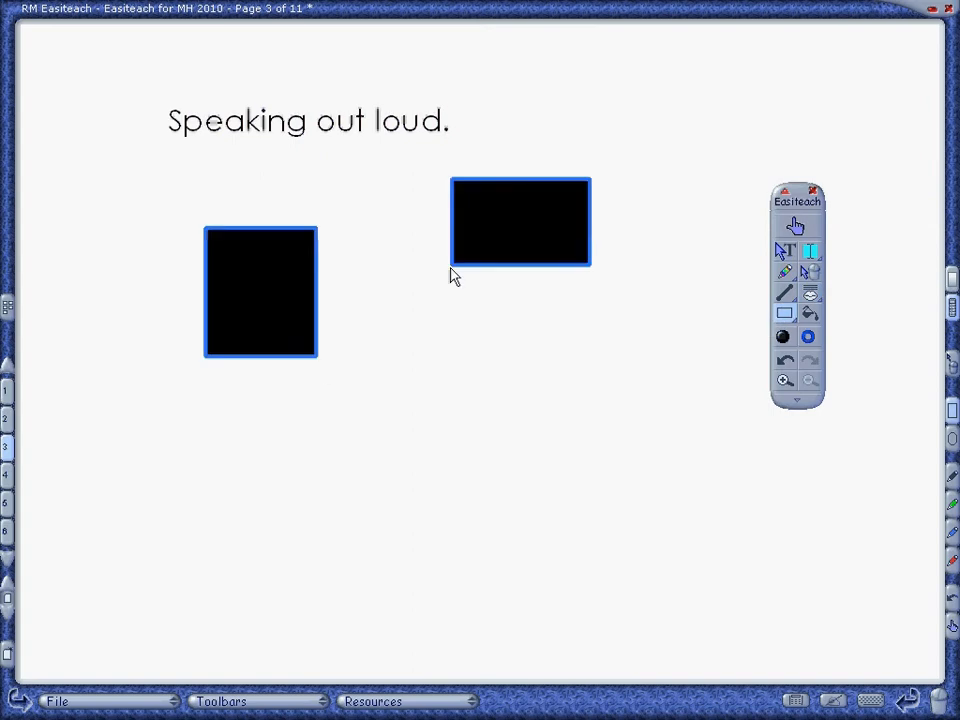
pyautogui.moveTo(549, 373); pyautogui.dragTo(427, 475)
pyautogui.moveTo(716, 142)
pyautogui.mouseDown()
pyautogui.moveTo(696, 191)
pyautogui.moveTo(614, 284)
pyautogui.mouseUp()
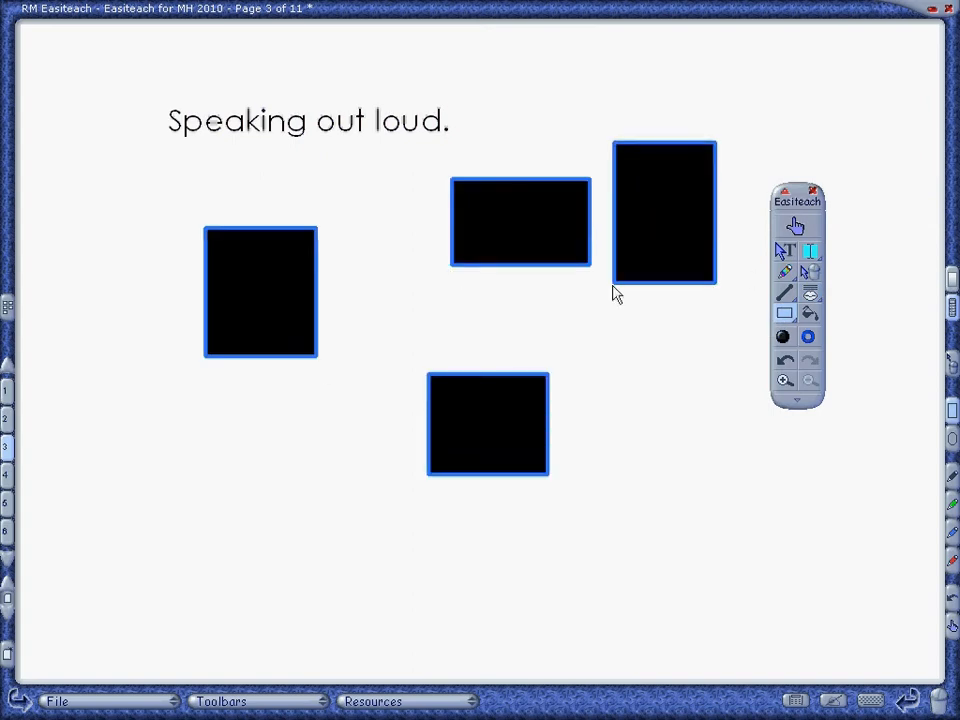
# Select all four rectangles together and delete them from the page.
pyautogui.click(784, 250)
pyautogui.moveTo(767, 177); pyautogui.dragTo(302, 418)
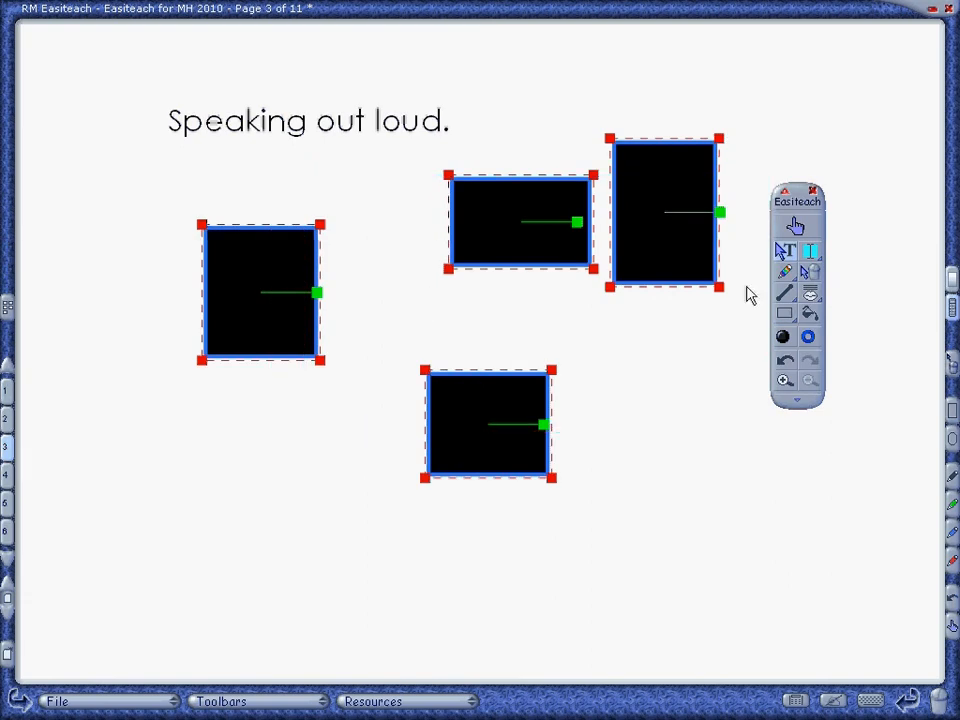
pyautogui.moveTo(745, 246); pyautogui.dragTo(184, 480)
pyautogui.press('Delete')
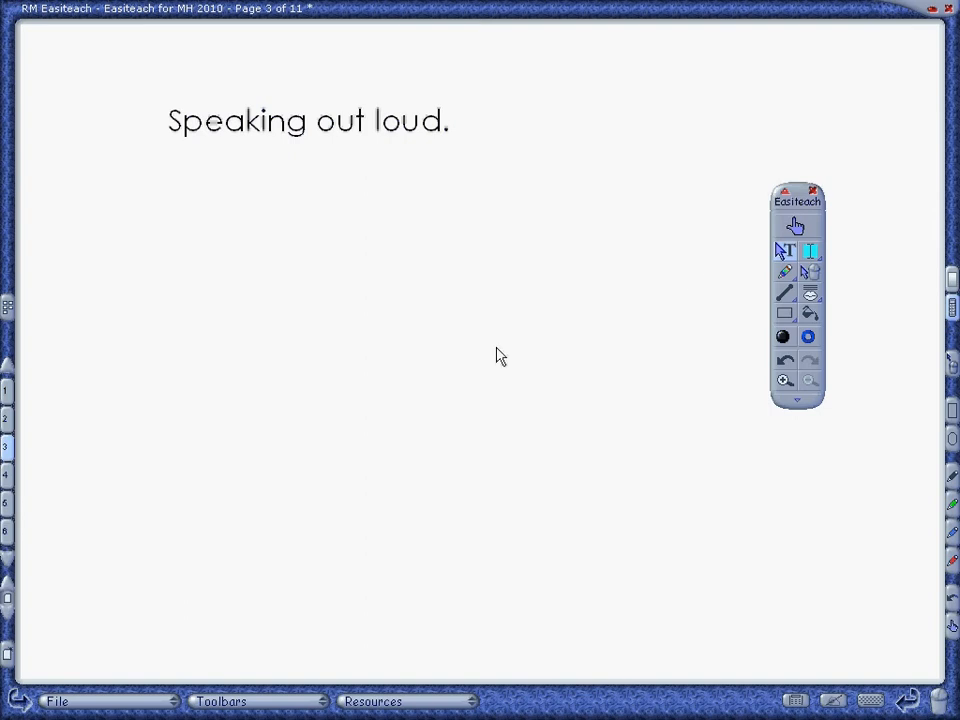
# Place an irregular starburst and a curved ribbon banner from the Shapes collection onto the page below the text.
pyautogui.click(784, 313)
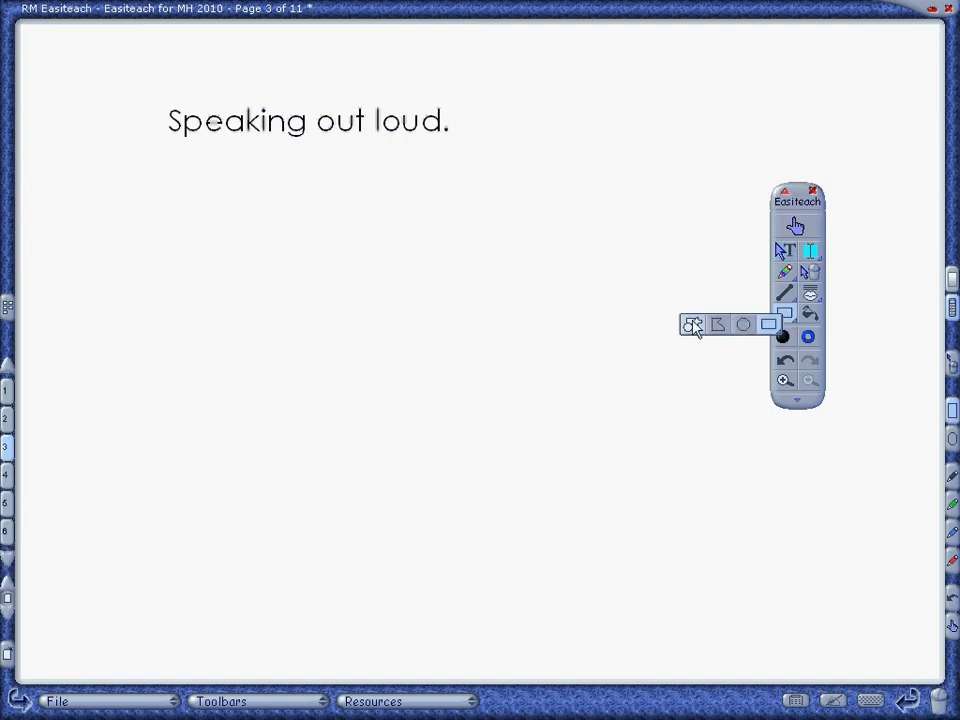
pyautogui.click(693, 327)
pyautogui.moveTo(713, 210); pyautogui.dragTo(609, 94)
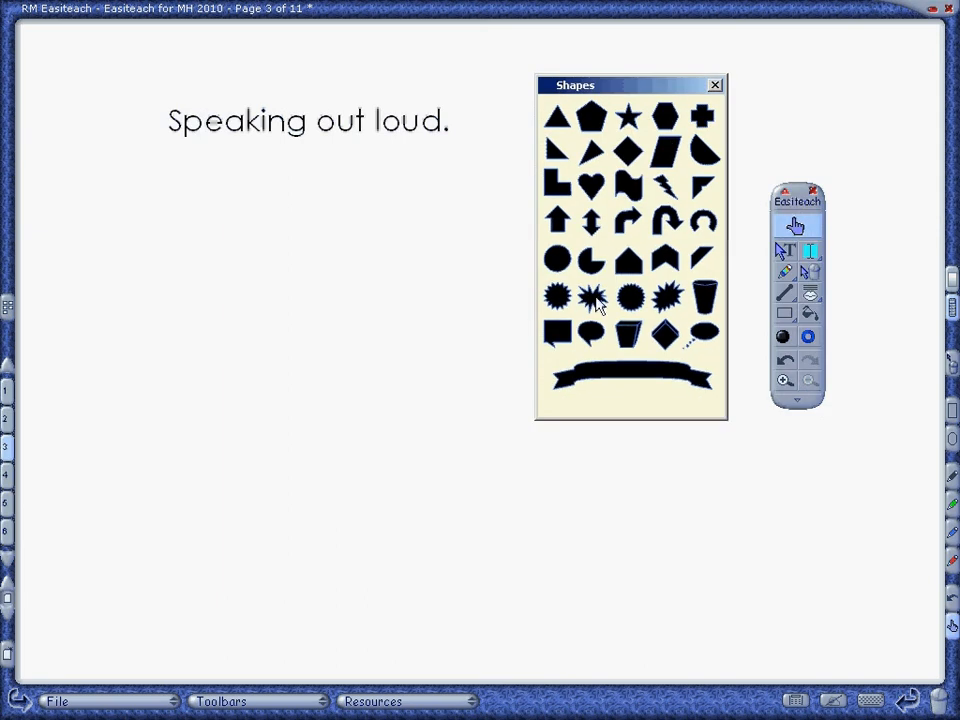
pyautogui.moveTo(597, 305); pyautogui.dragTo(198, 349)
pyautogui.moveTo(643, 373); pyautogui.dragTo(540, 503)
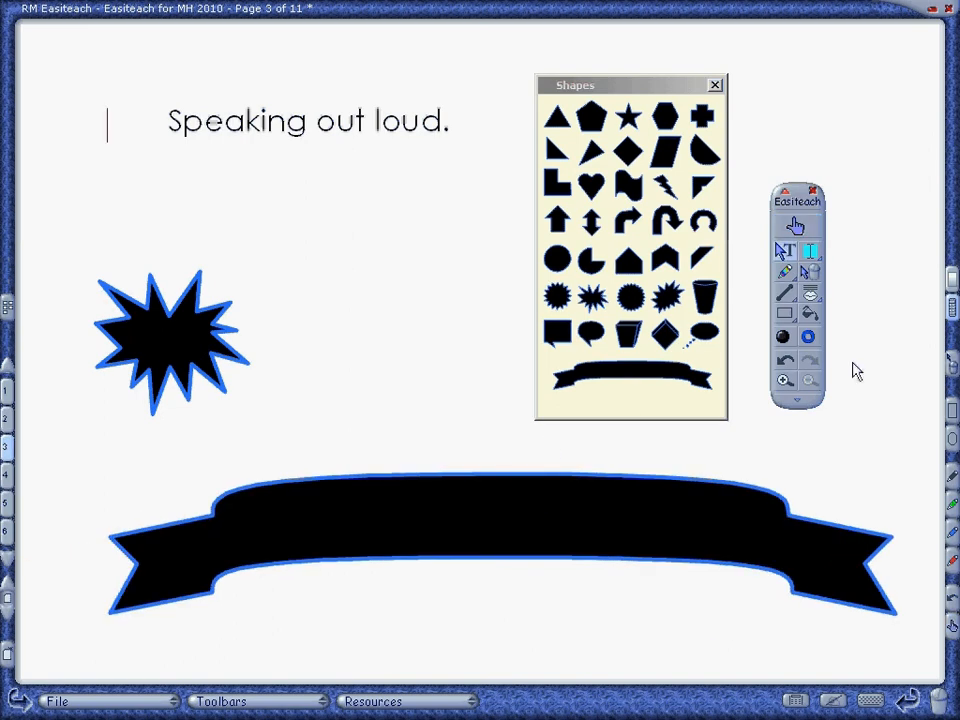
# Shrink the ribbon banner to roughly 70 percent of its width and rotate it.
pyautogui.click(801, 542)
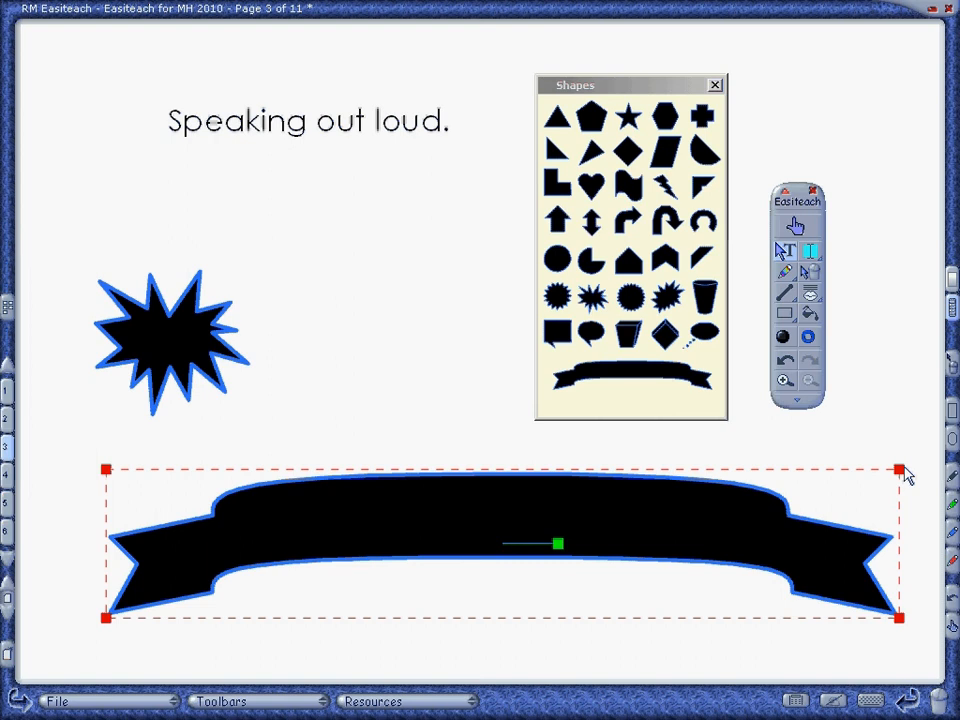
pyautogui.moveTo(903, 473); pyautogui.dragTo(664, 508)
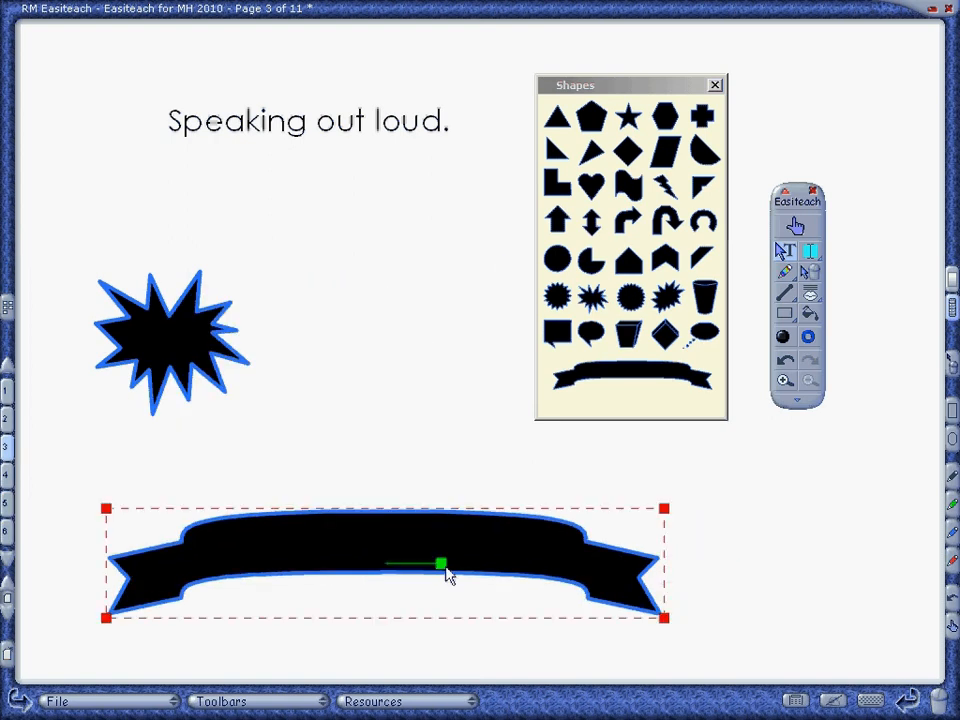
pyautogui.moveTo(443, 565); pyautogui.dragTo(439, 489)
# Delete the ribbon banner and the starburst from the page, and close the Shapes collection.
pyautogui.press('Delete')
pyautogui.moveTo(356, 227); pyautogui.dragTo(174, 390)
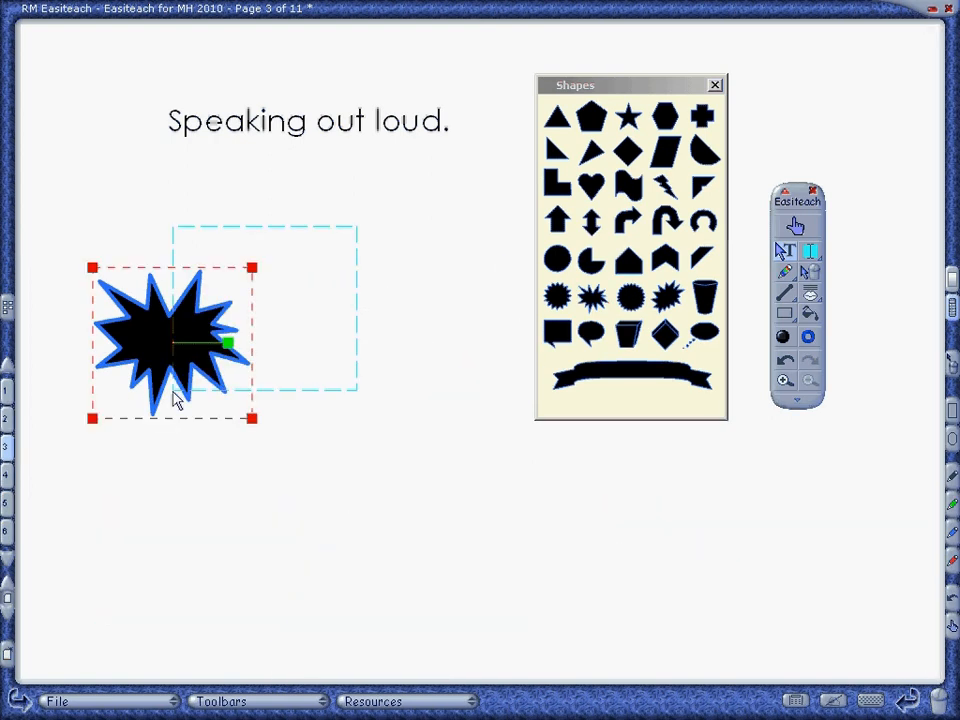
pyautogui.press('Delete')
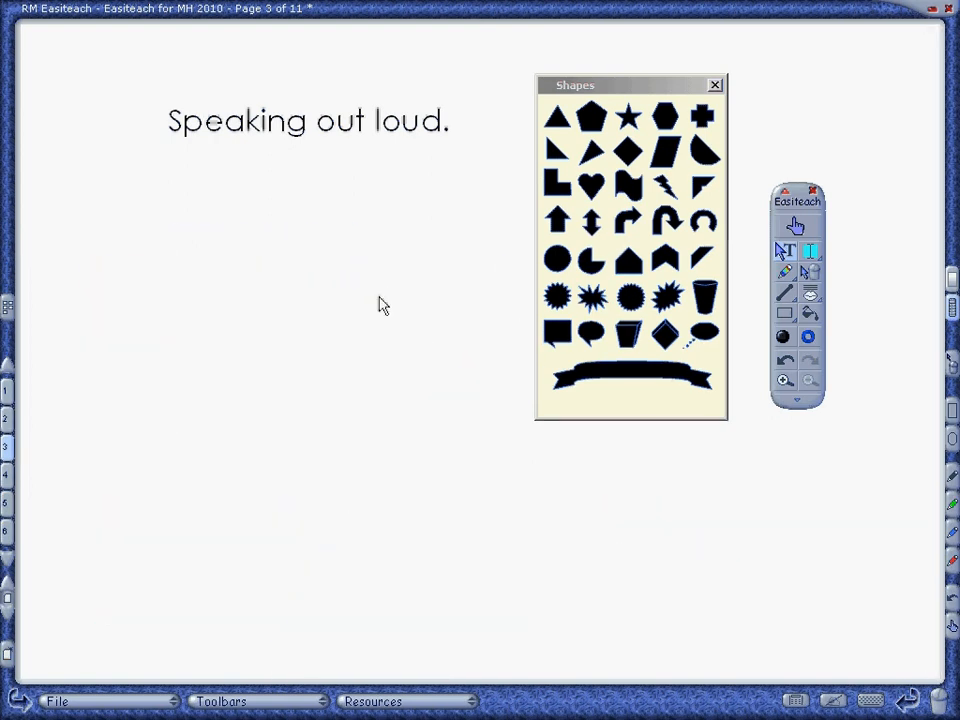
pyautogui.click(715, 85)
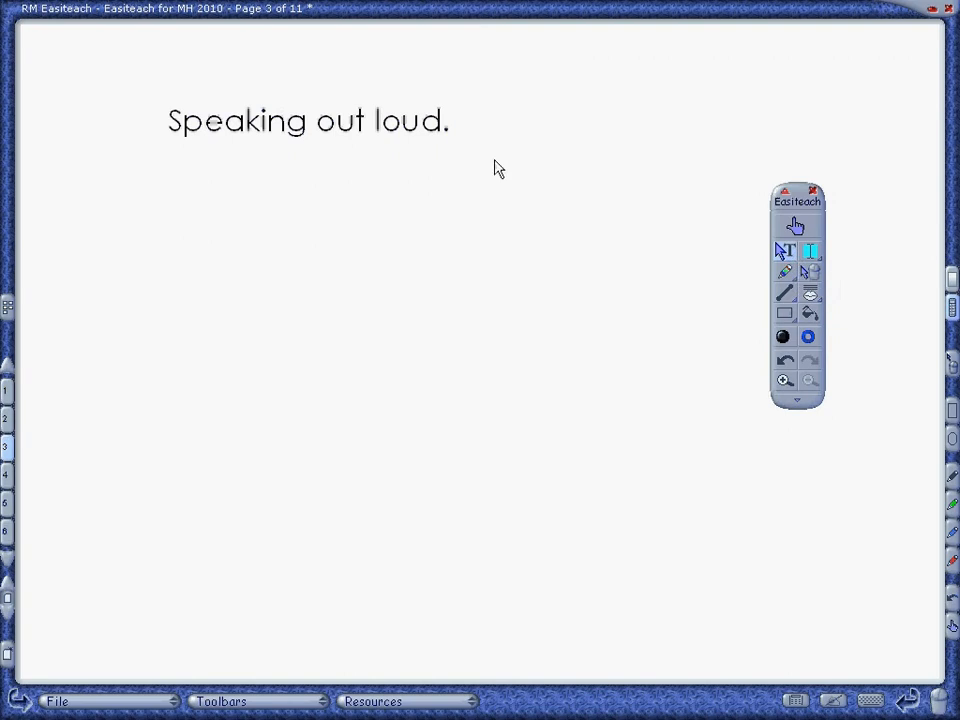
# Enlarge the text "Speaking out loud." to about twice its size, and try bold formatting on and off.
pyautogui.moveTo(489, 186); pyautogui.dragTo(733, 311)
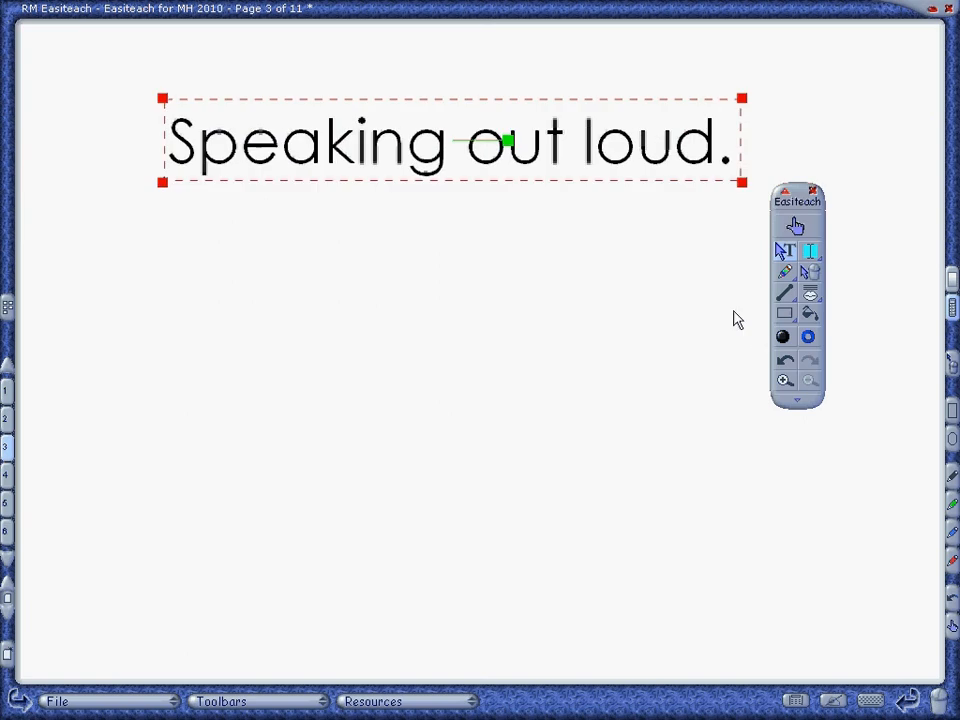
pyautogui.hotkey('ctrl', 'b')
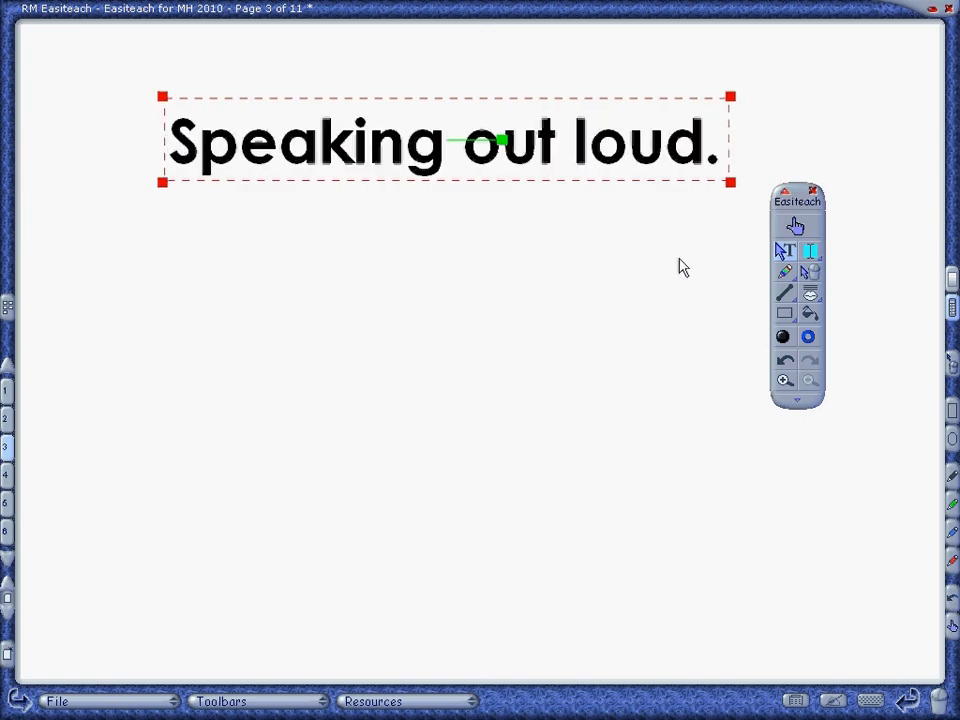
pyautogui.hotkey('ctrl', 'b')
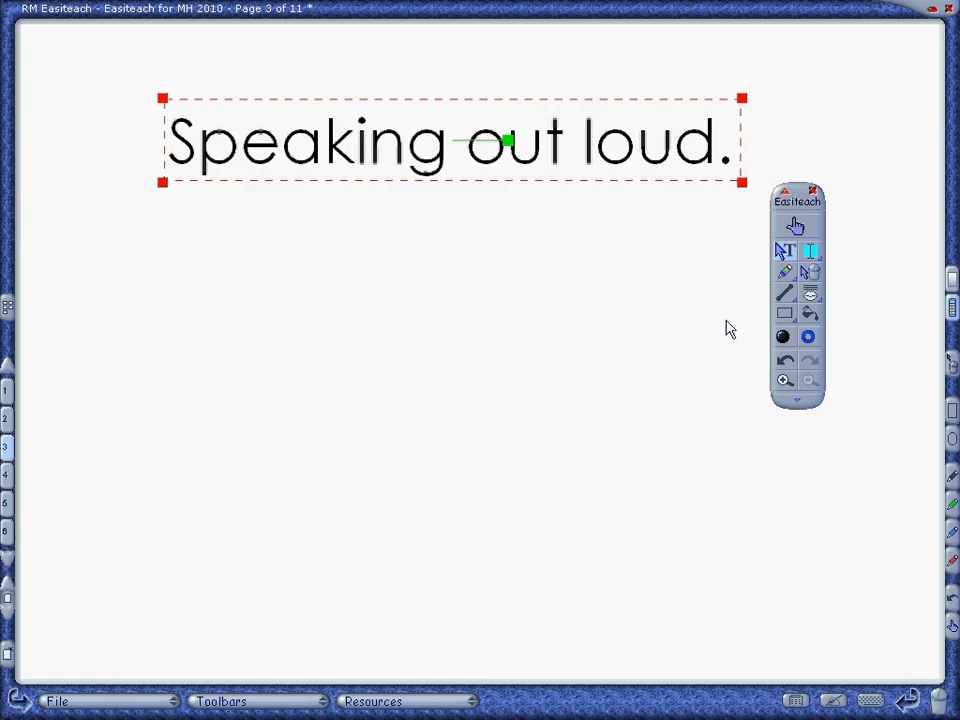
# Open the text effects for "Speaking out loud." and color the text bright blue (red 0, green 0, blue 255).
pyautogui.click(799, 401)
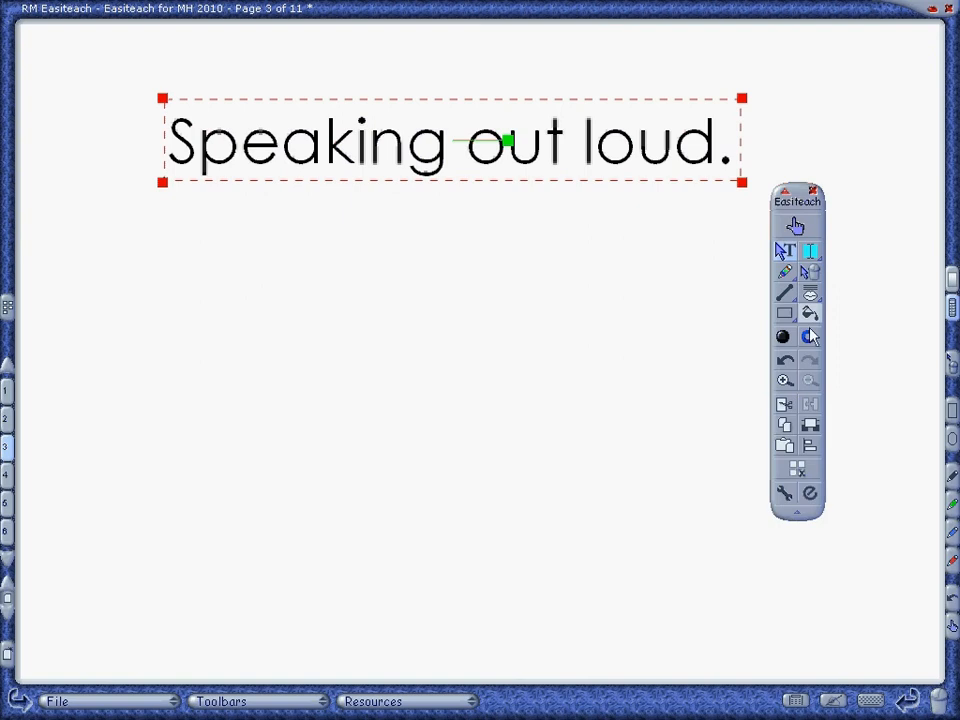
pyautogui.click(810, 495)
pyautogui.moveTo(637, 407); pyautogui.dragTo(536, 304)
pyautogui.click(528, 365)
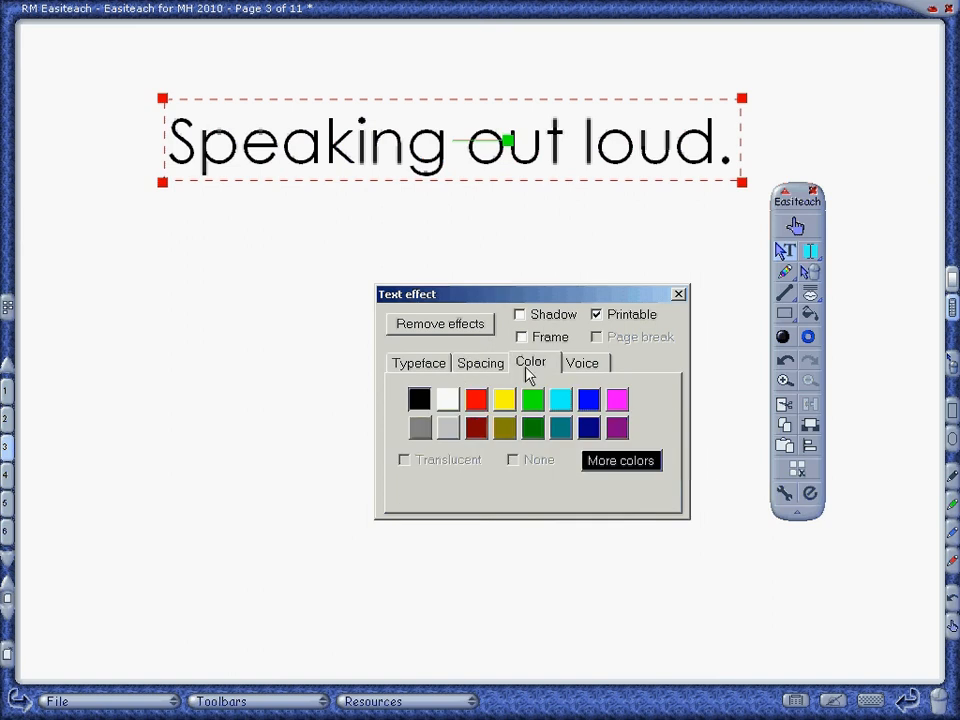
pyautogui.click(589, 401)
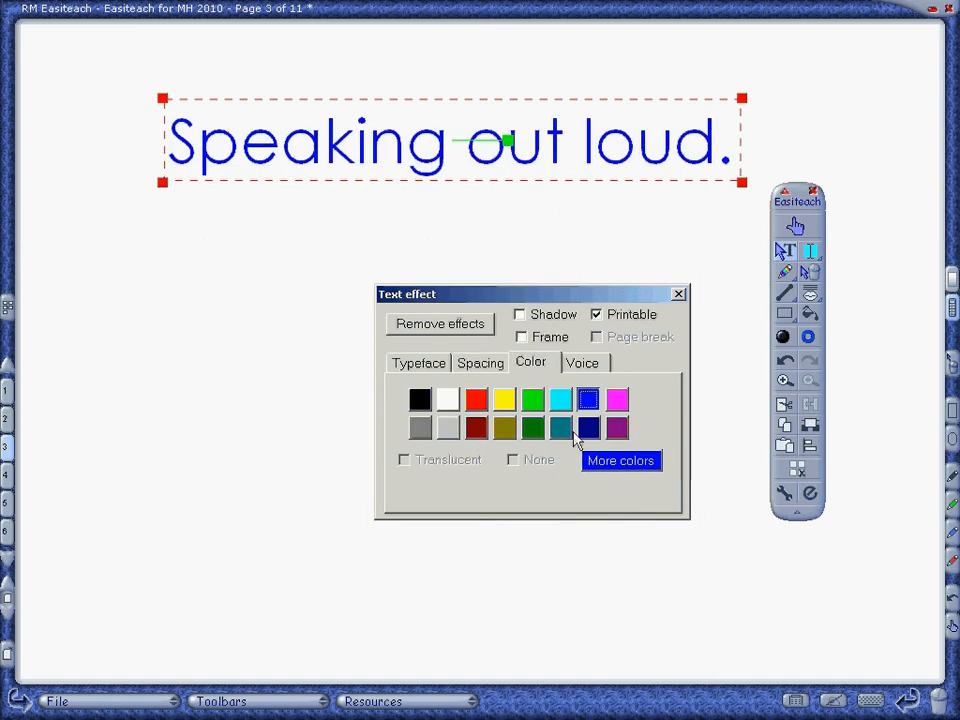
pyautogui.click(580, 436)
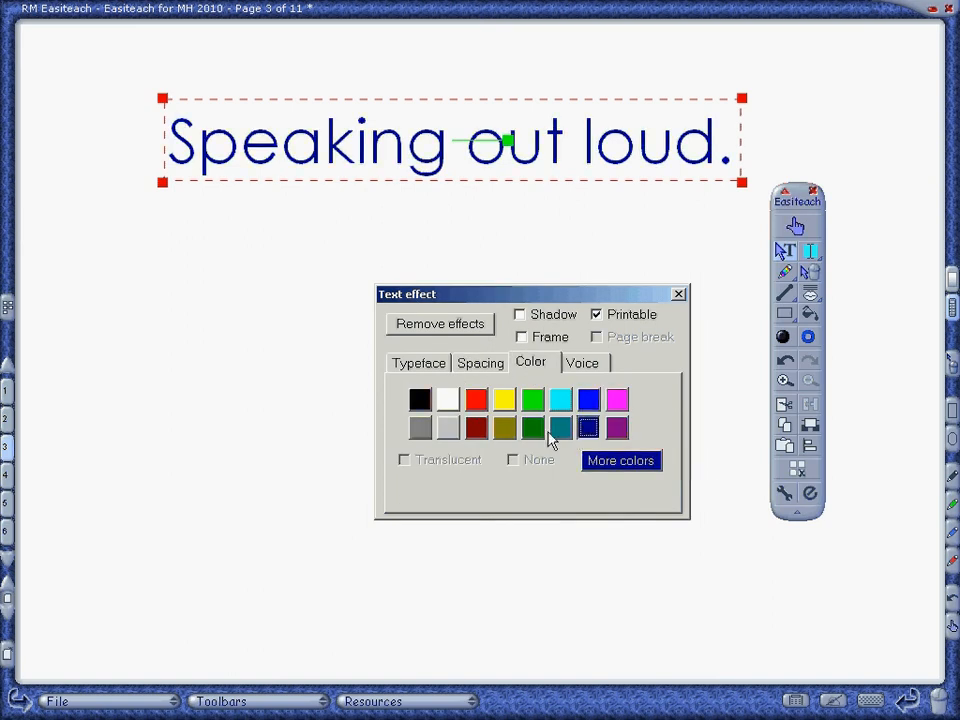
pyautogui.click(606, 462)
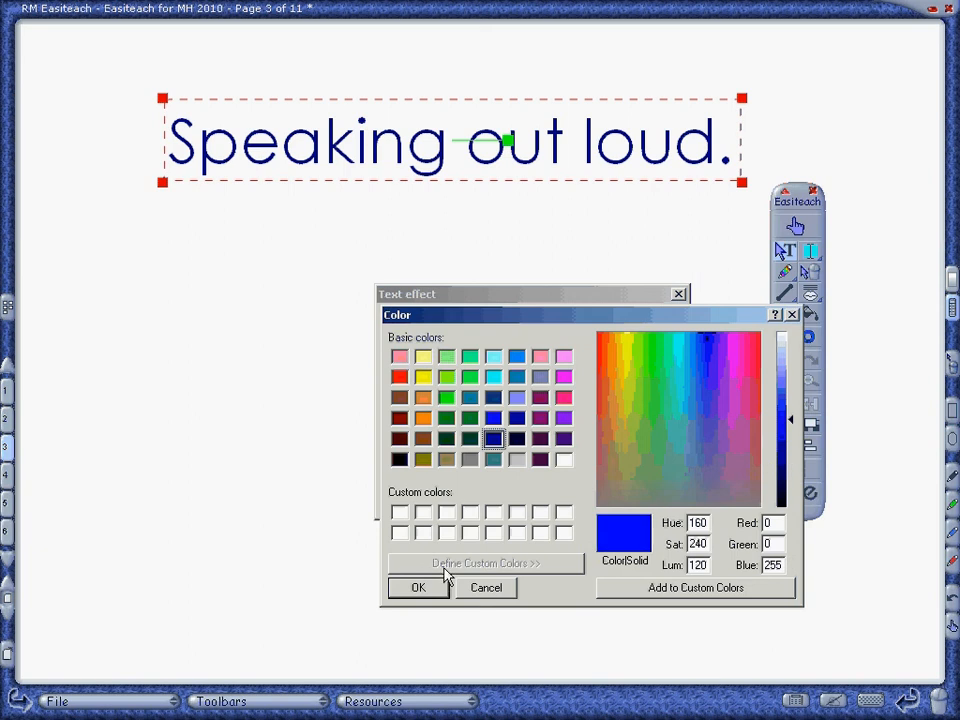
pyautogui.click(420, 587)
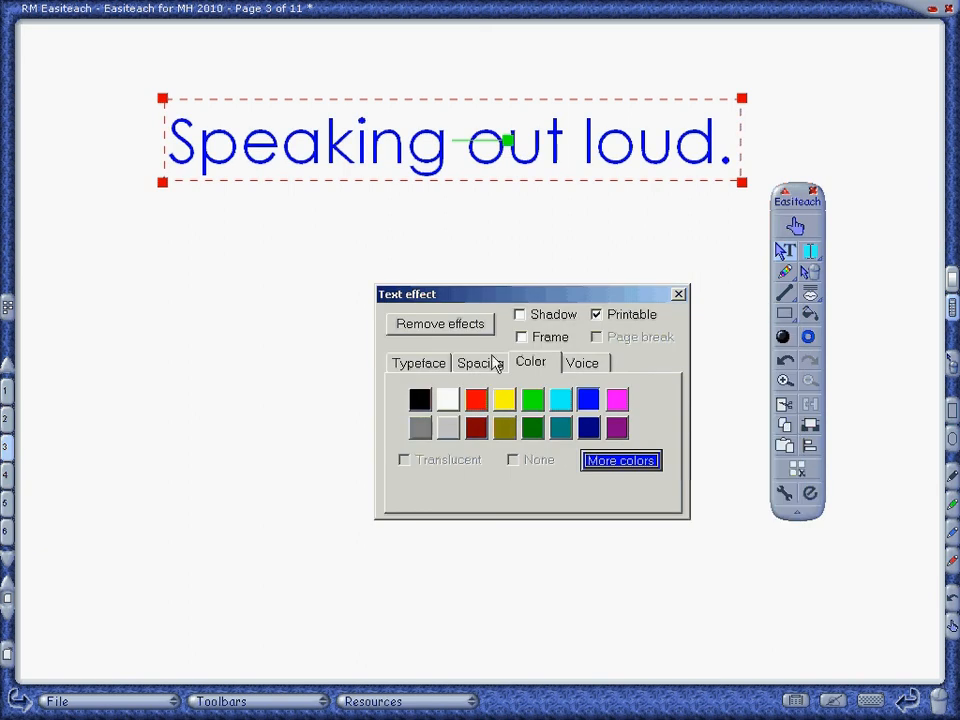
# Change the typeface of the text "Speaking out loud." to Century Schoolbook.
pyautogui.click(441, 365)
pyautogui.click(559, 407)
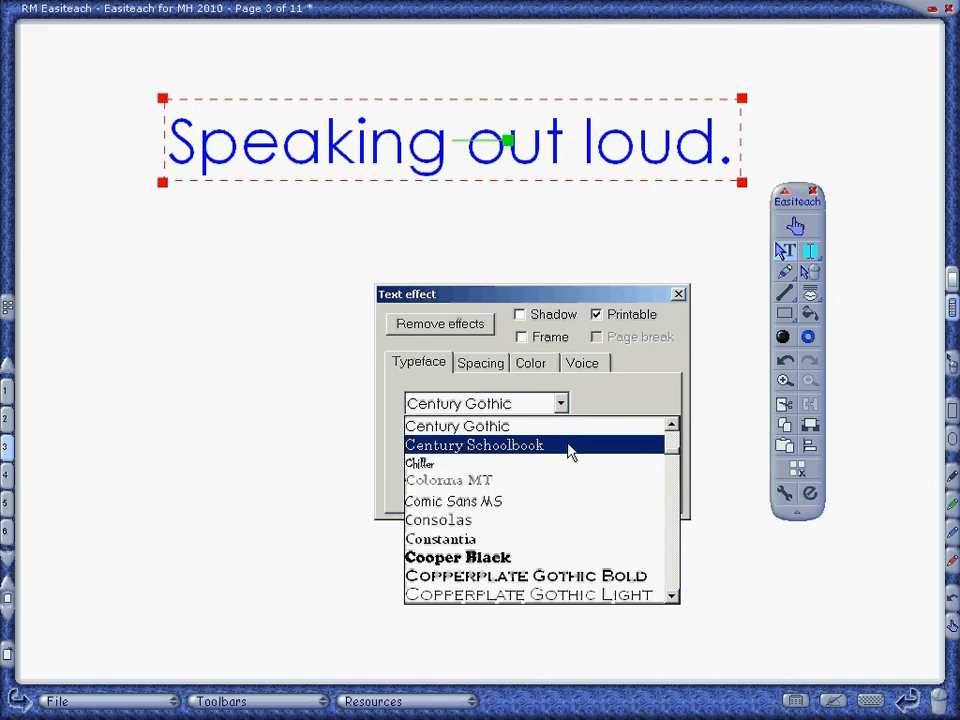
pyautogui.click(567, 453)
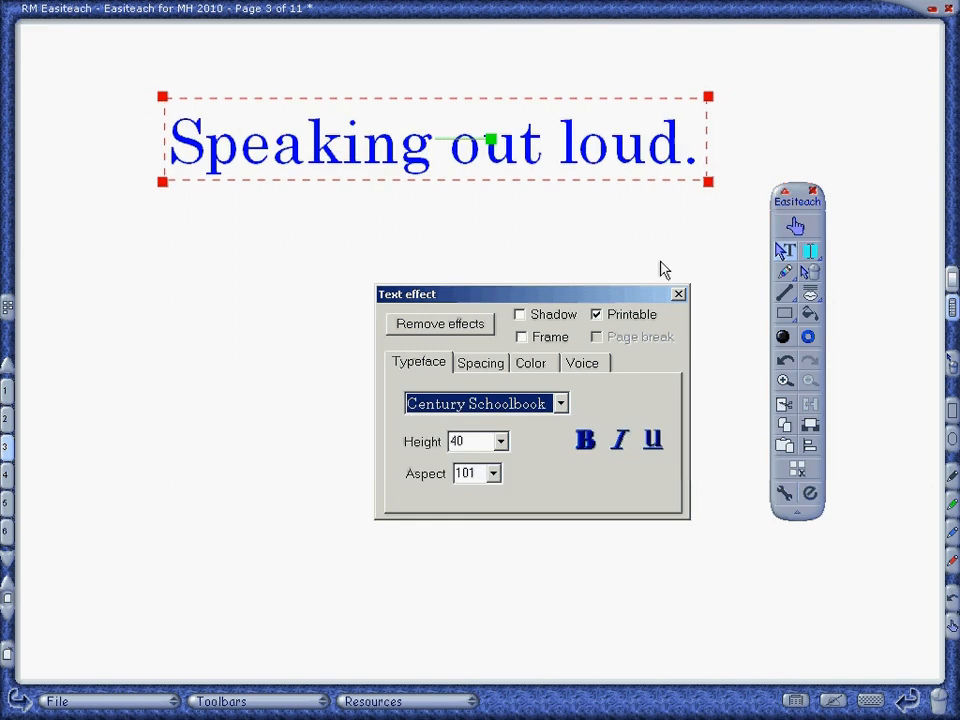
# Review the text's spacing settings, including the available bullet styles, and its voice settings.
pyautogui.click(482, 365)
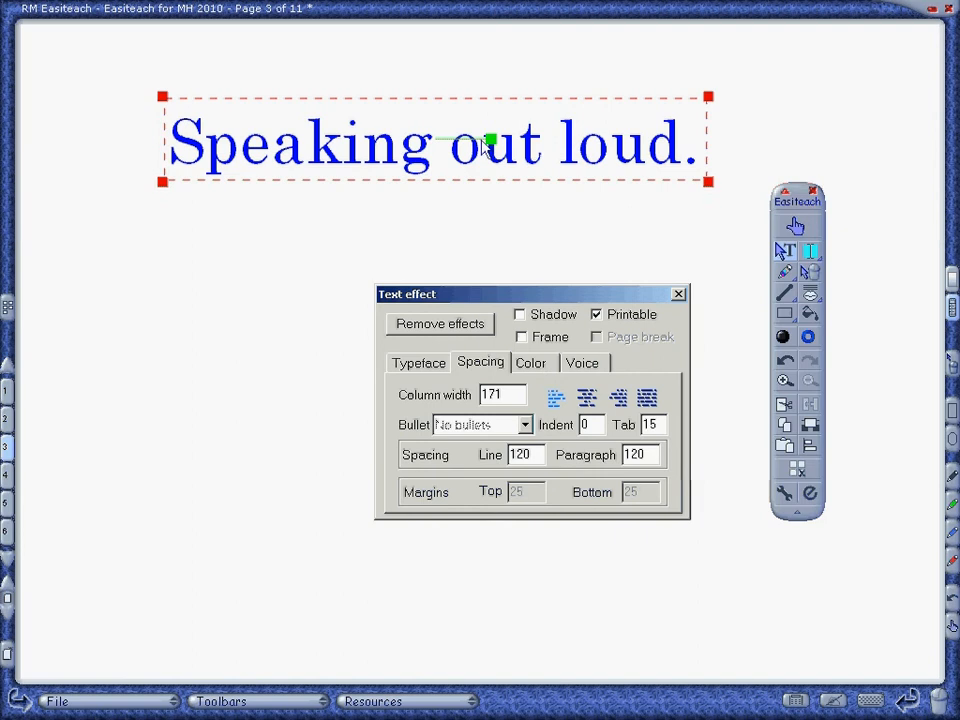
pyautogui.click(526, 425)
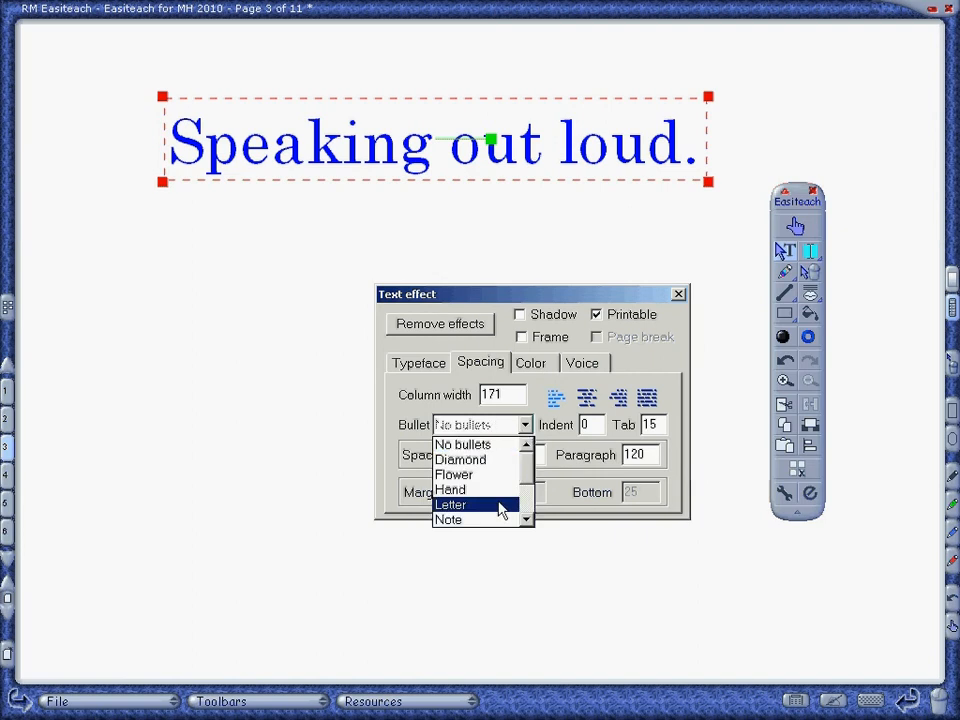
pyautogui.click(547, 378)
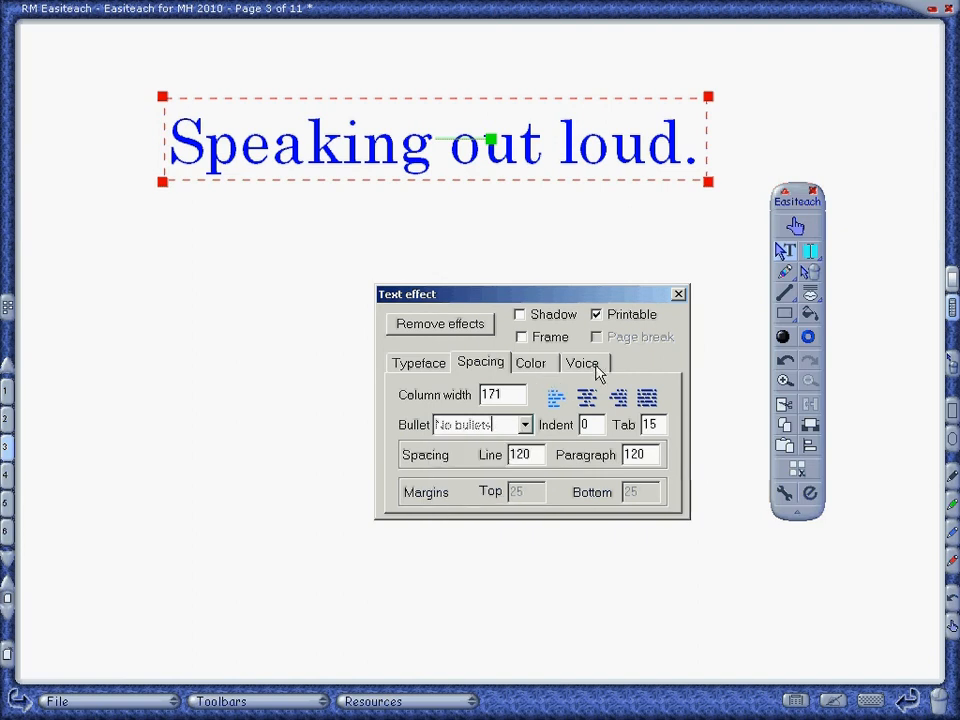
pyautogui.click(590, 366)
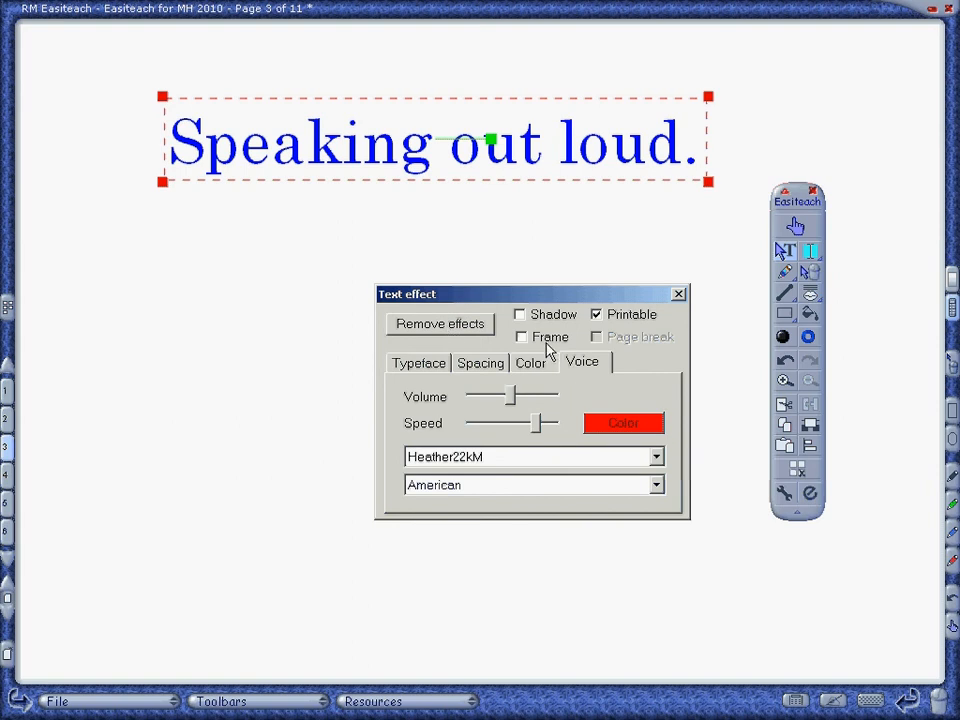
# Add a shadow to the text, and try a frame around it before removing the frame again.
pyautogui.click(520, 316)
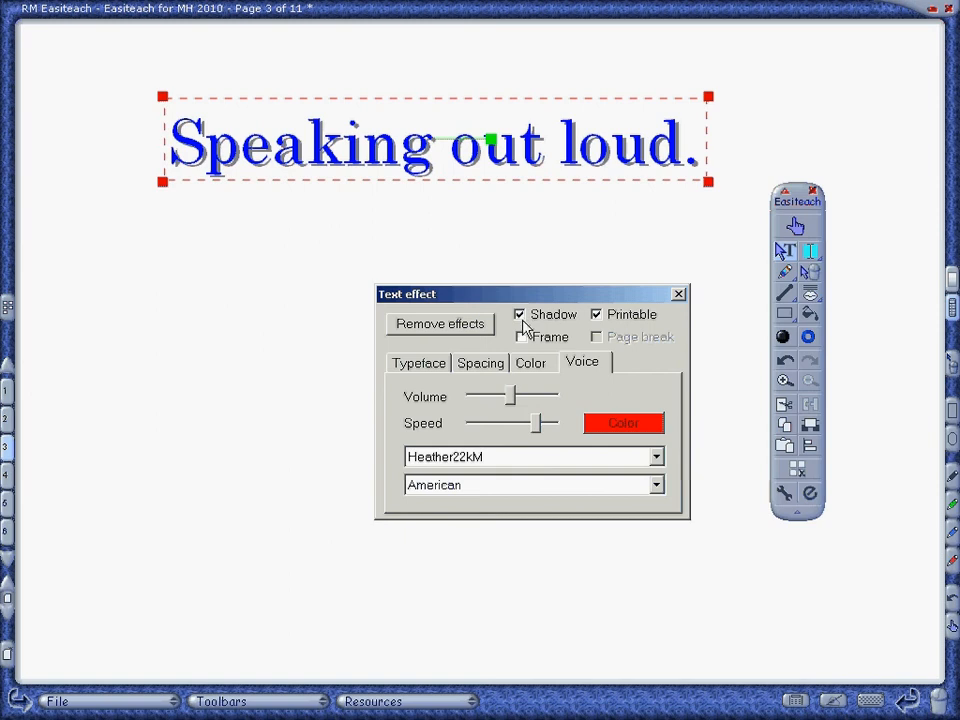
pyautogui.click(521, 338)
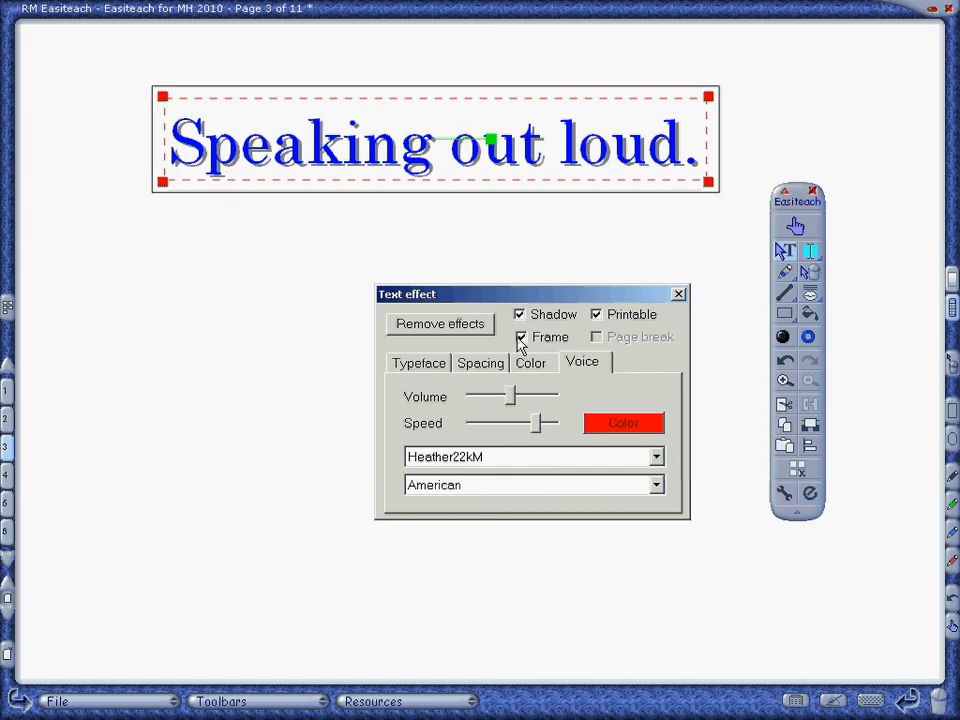
pyautogui.click(521, 338)
# Try bold and italic on the text, keep only underline applied, and close the text effects with the text deselected.
pyautogui.click(439, 363)
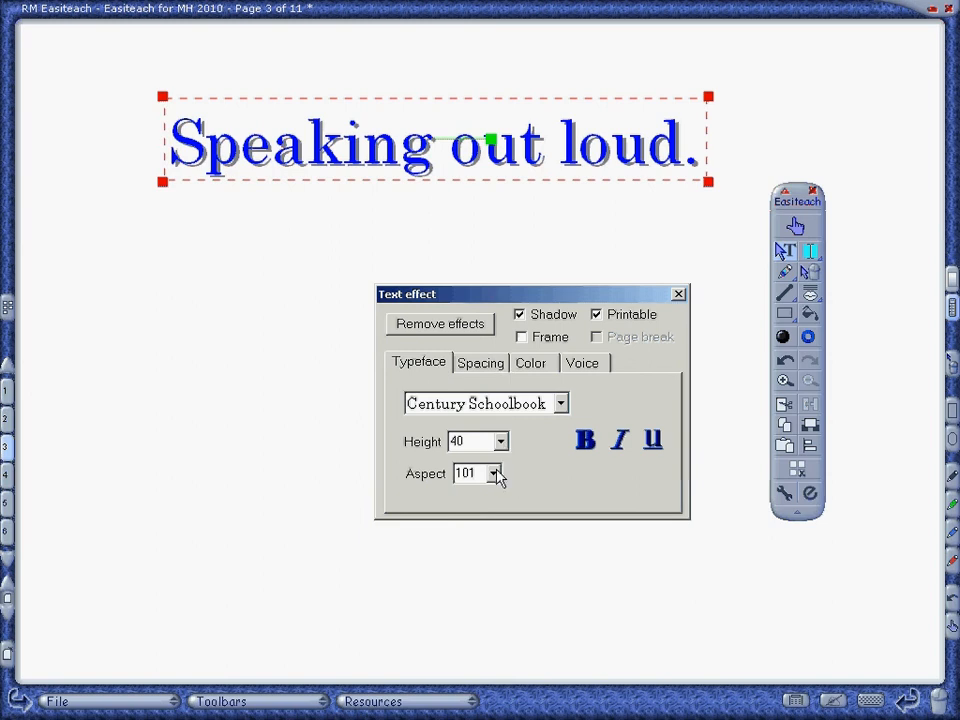
pyautogui.click(584, 442)
pyautogui.click(621, 441)
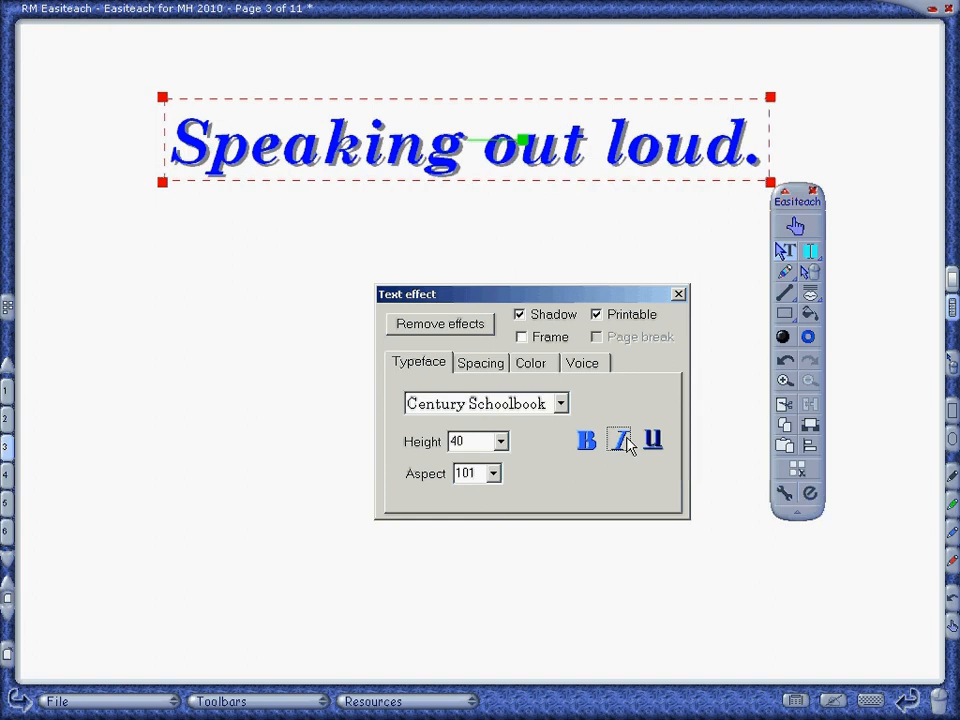
pyautogui.click(621, 441)
pyautogui.click(586, 441)
pyautogui.click(652, 440)
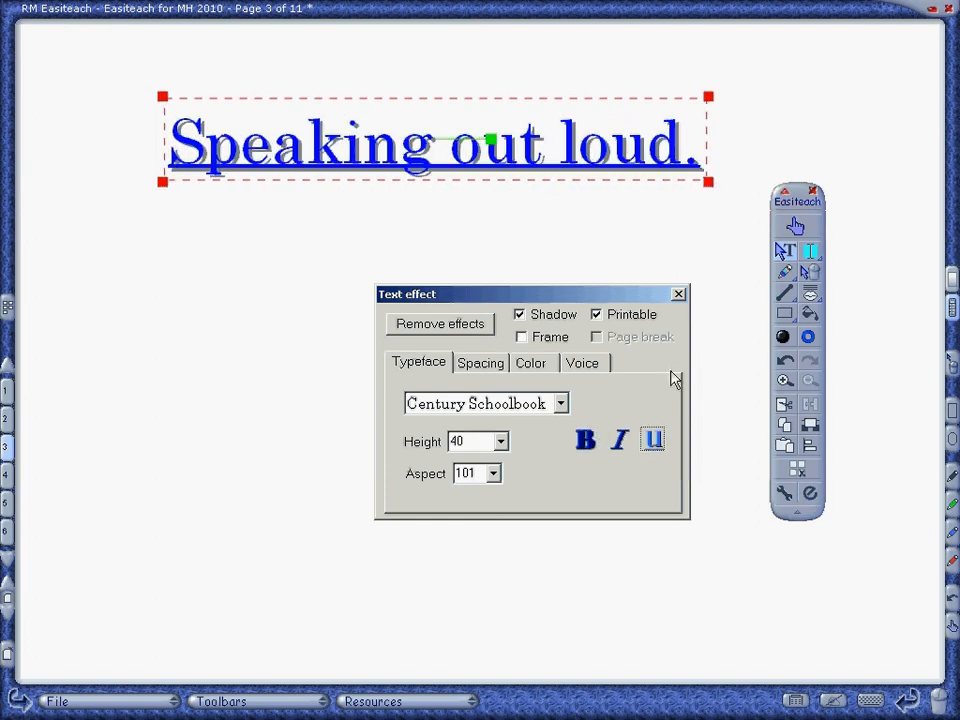
pyautogui.click(678, 294)
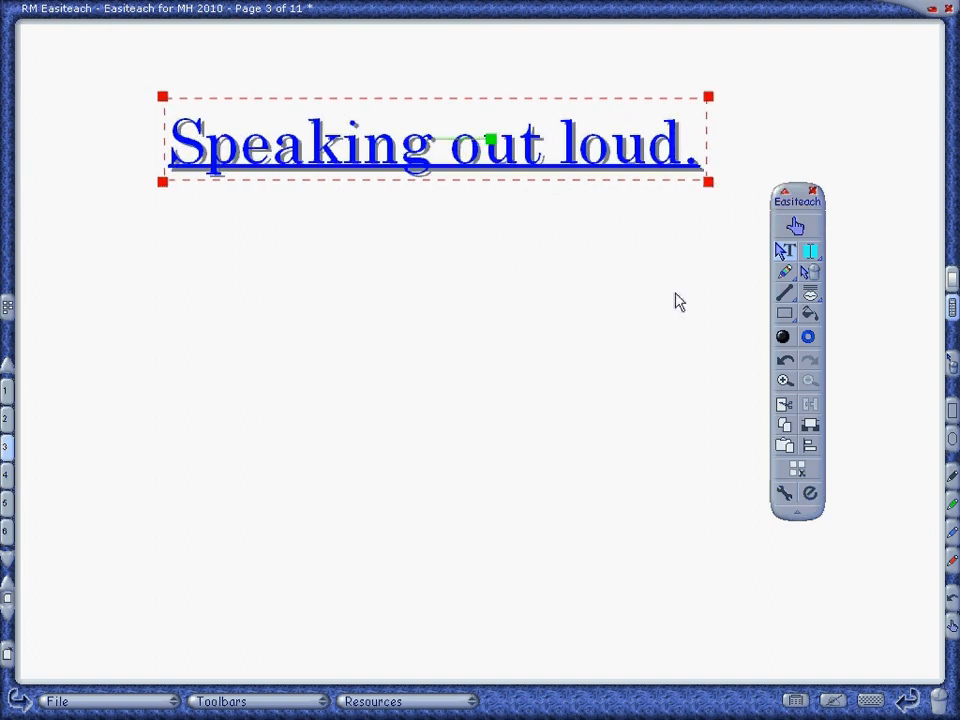
pyautogui.click(701, 244)
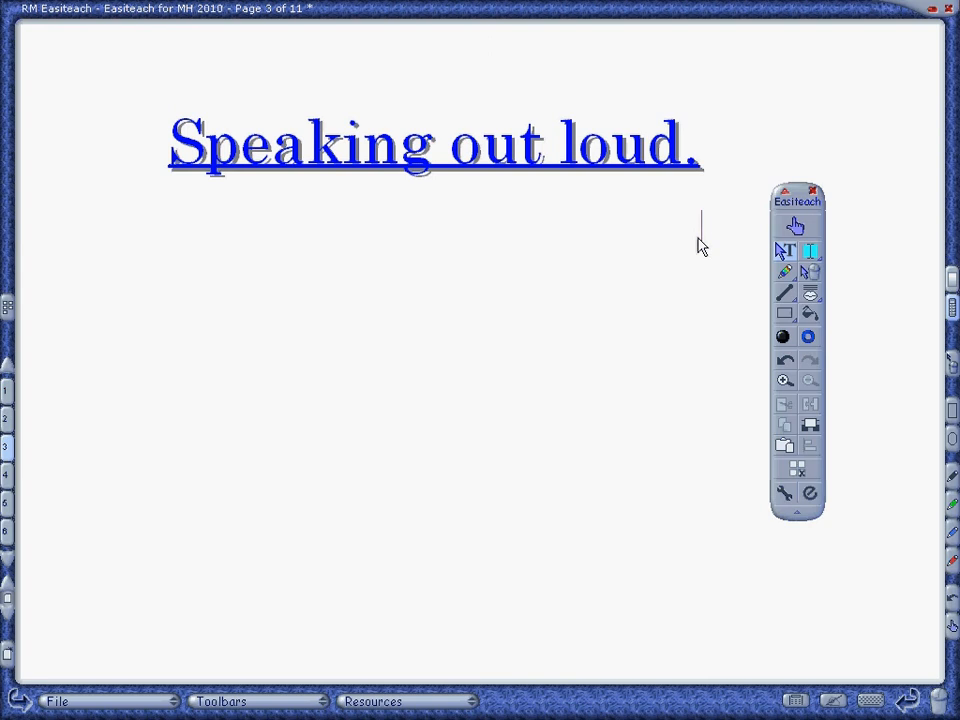
# Recolour the text "Speaking out loud." dark red after trying green, black and blue, and look at the line colour and width options.
pyautogui.click(616, 135)
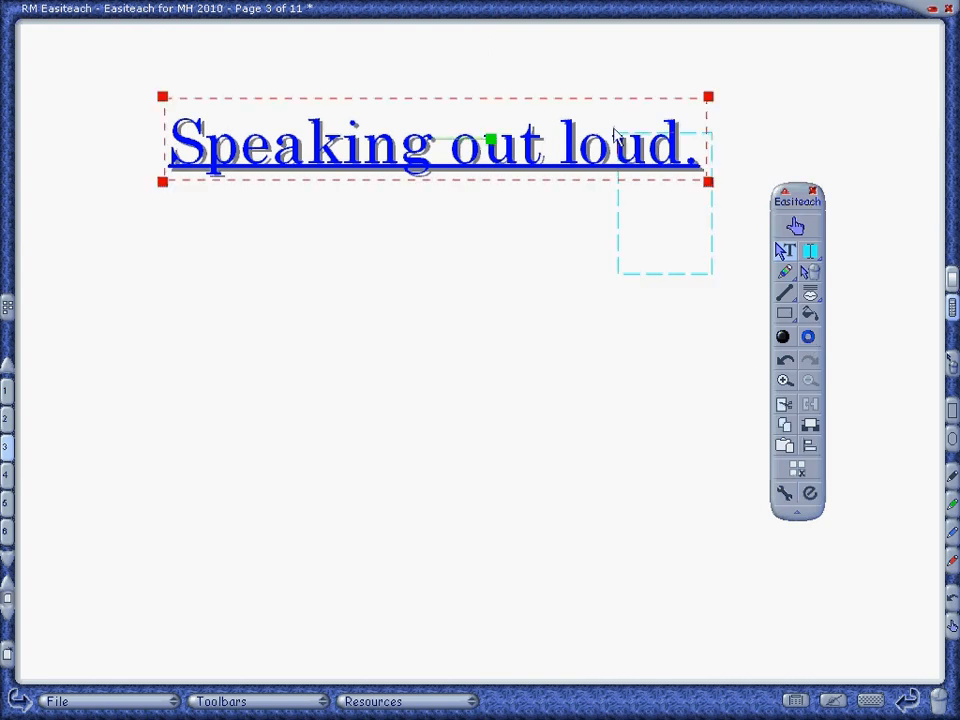
pyautogui.click(783, 338)
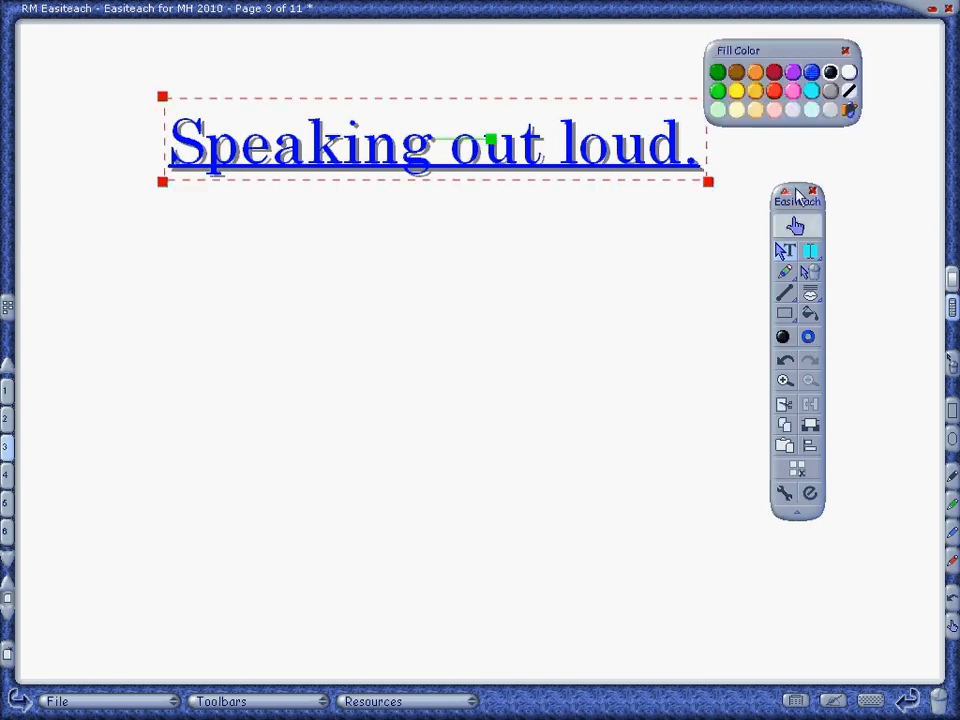
pyautogui.moveTo(770, 50); pyautogui.dragTo(454, 274)
pyautogui.click(401, 296)
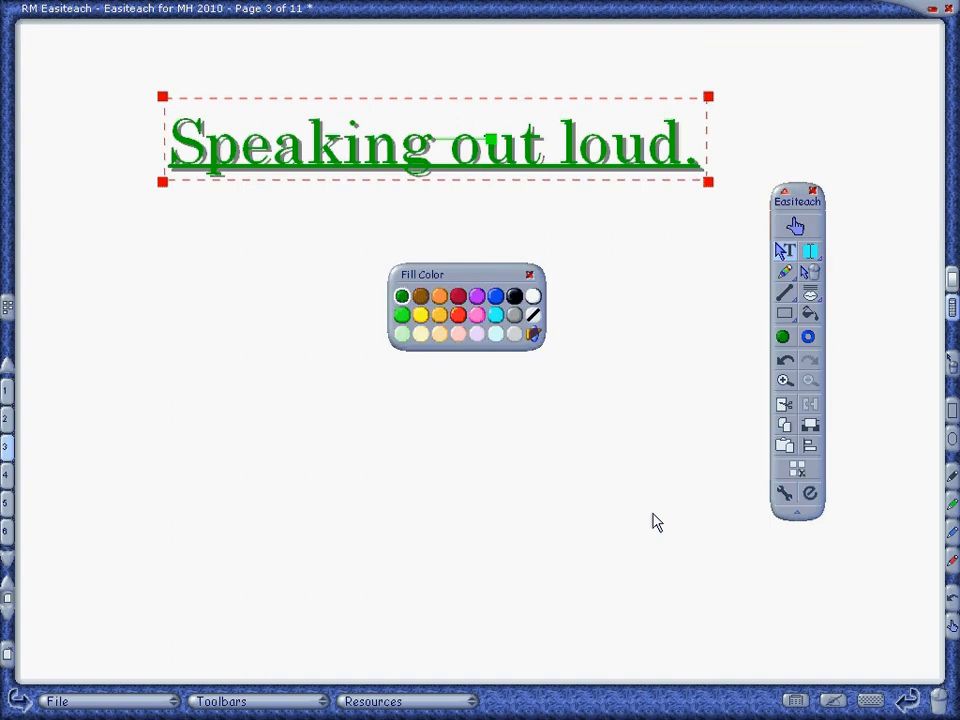
pyautogui.click(514, 296)
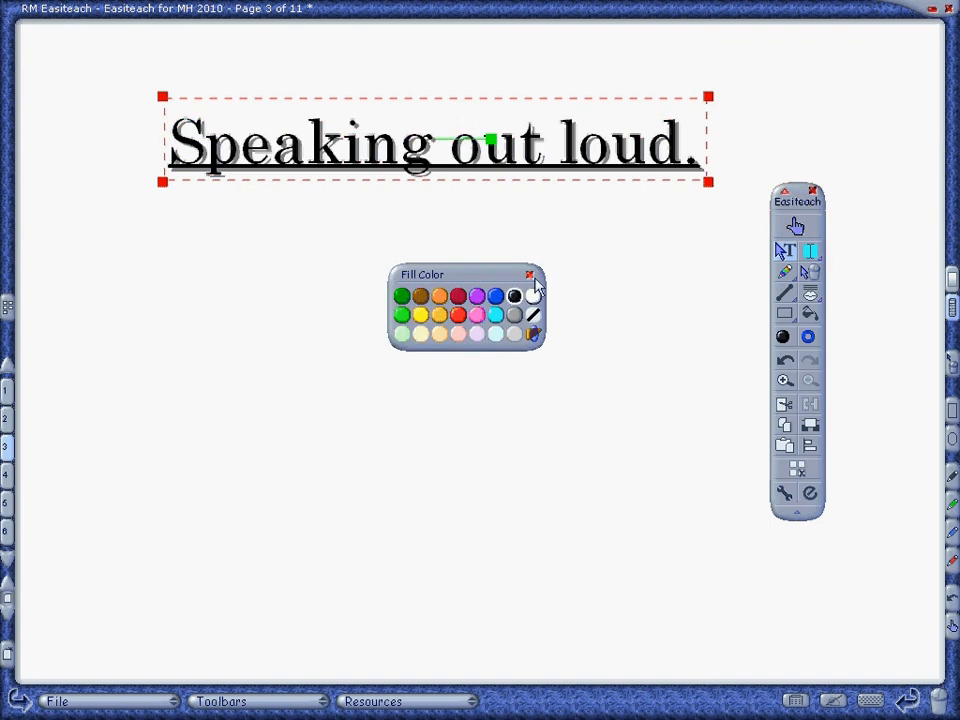
pyautogui.click(495, 298)
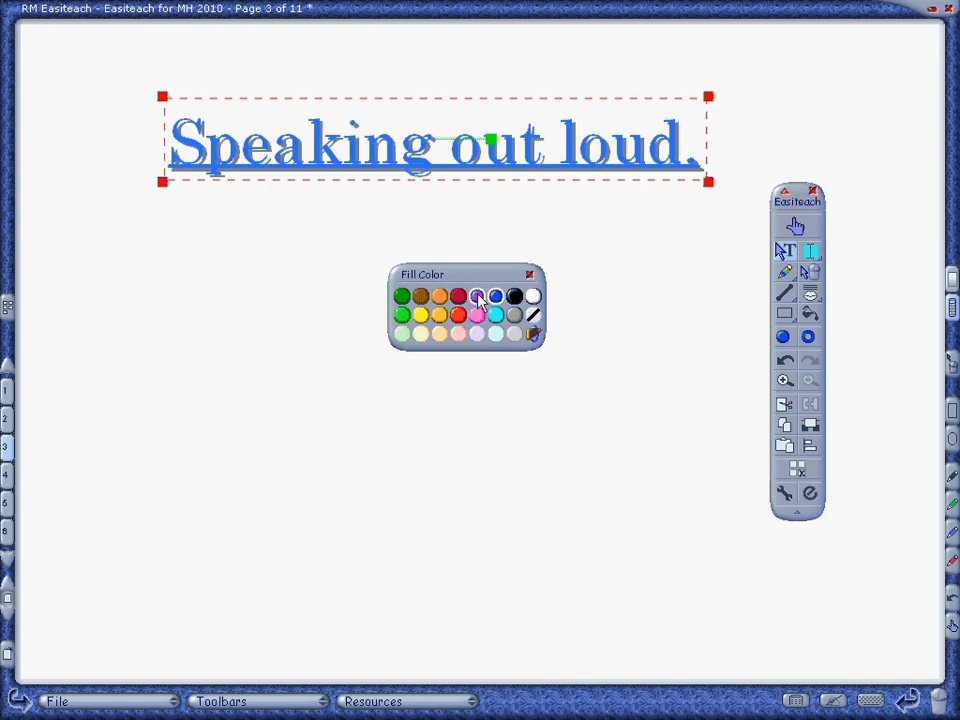
pyautogui.click(458, 296)
pyautogui.click(529, 274)
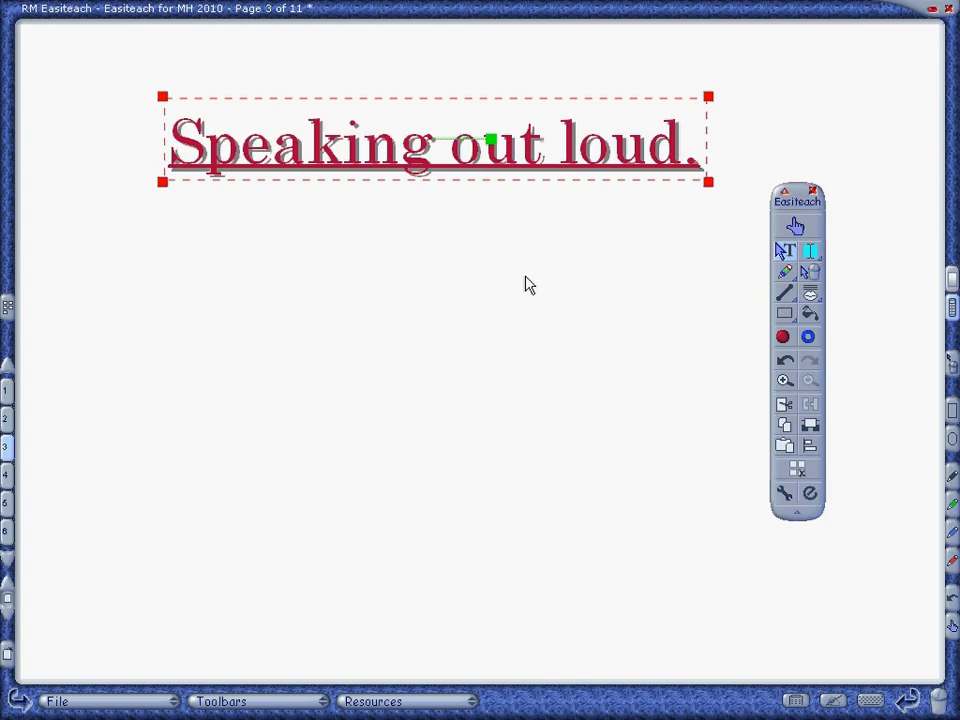
pyautogui.click(810, 337)
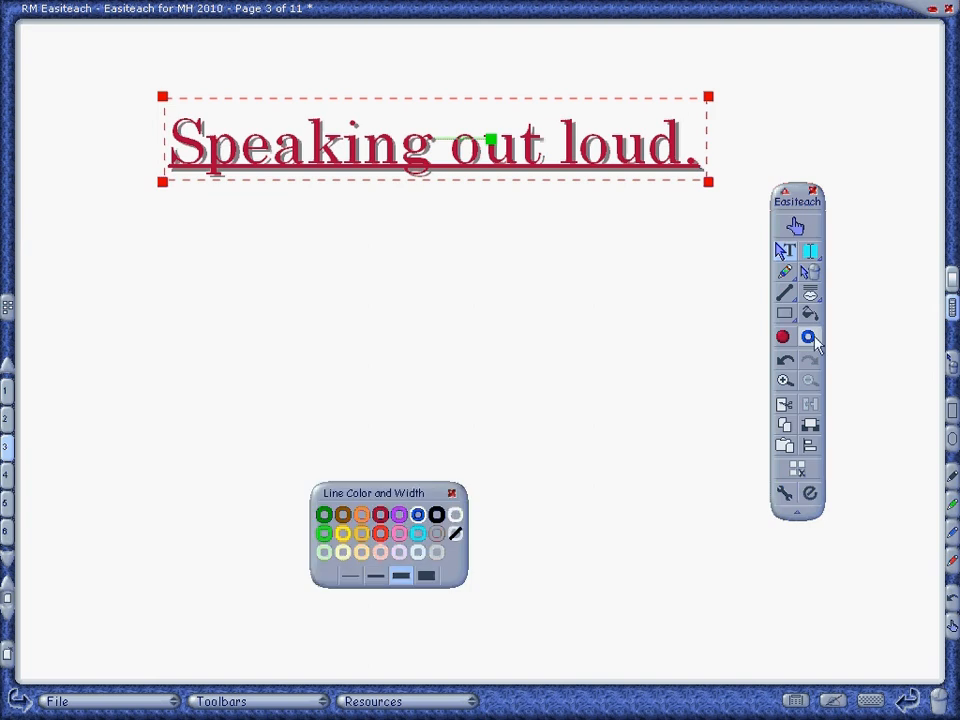
pyautogui.click(451, 493)
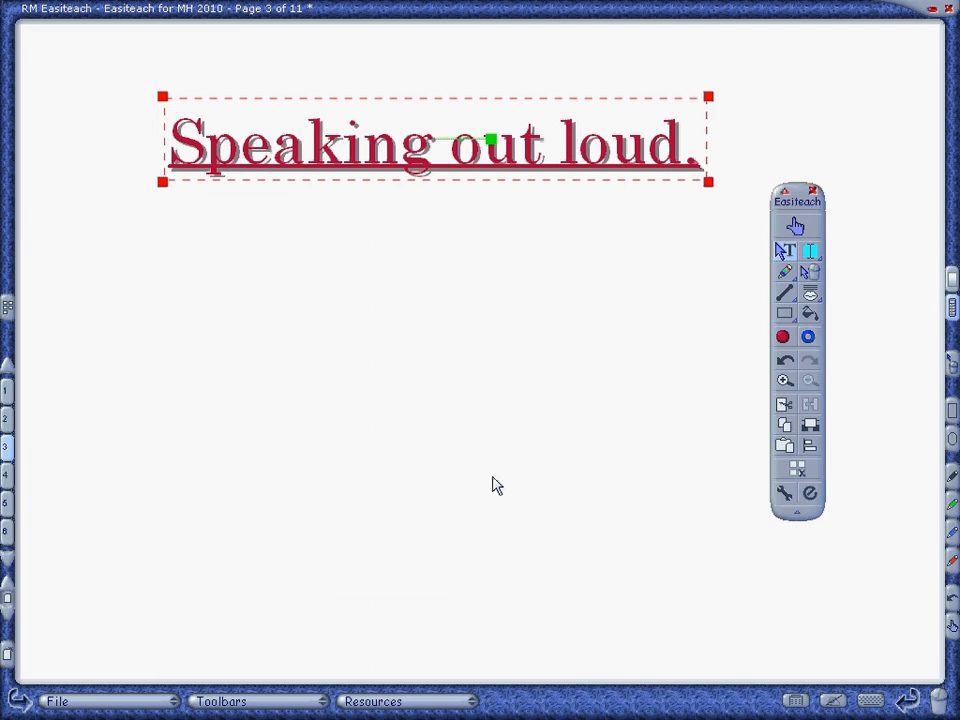
# Draw a straight diagonal line below the start of the text and a looping freehand curve beside it.
pyautogui.click(785, 292)
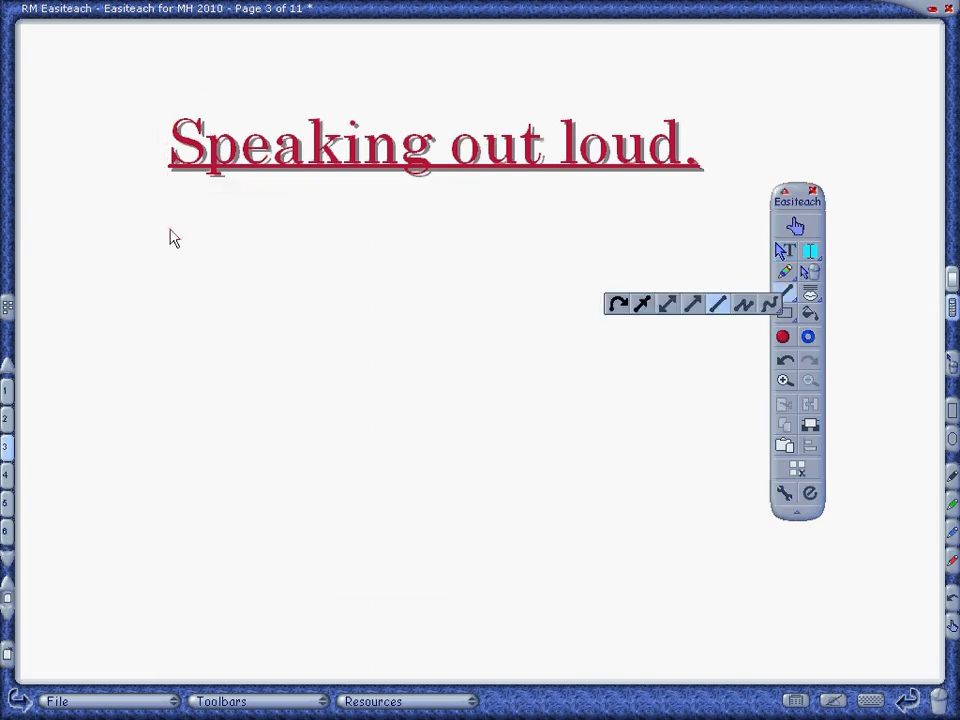
pyautogui.moveTo(167, 219); pyautogui.dragTo(291, 393)
pyautogui.click(786, 293)
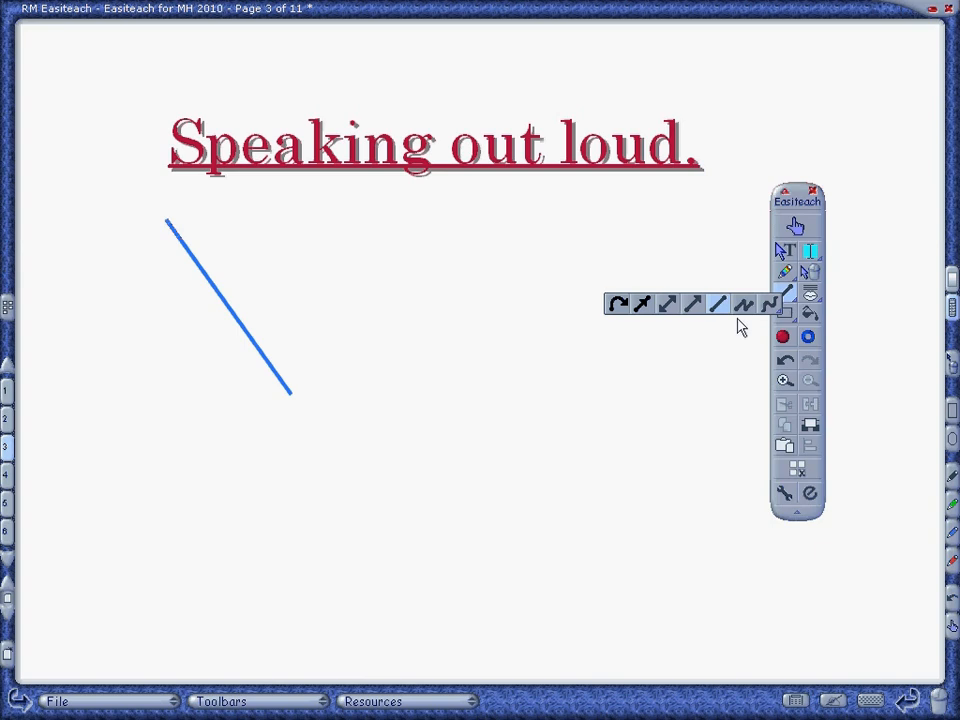
pyautogui.click(770, 304)
pyautogui.moveTo(498, 276)
pyautogui.mouseDown()
pyautogui.moveTo(466, 278)
pyautogui.moveTo(393, 387)
pyautogui.moveTo(574, 366)
pyautogui.moveTo(476, 401)
pyautogui.mouseUp()
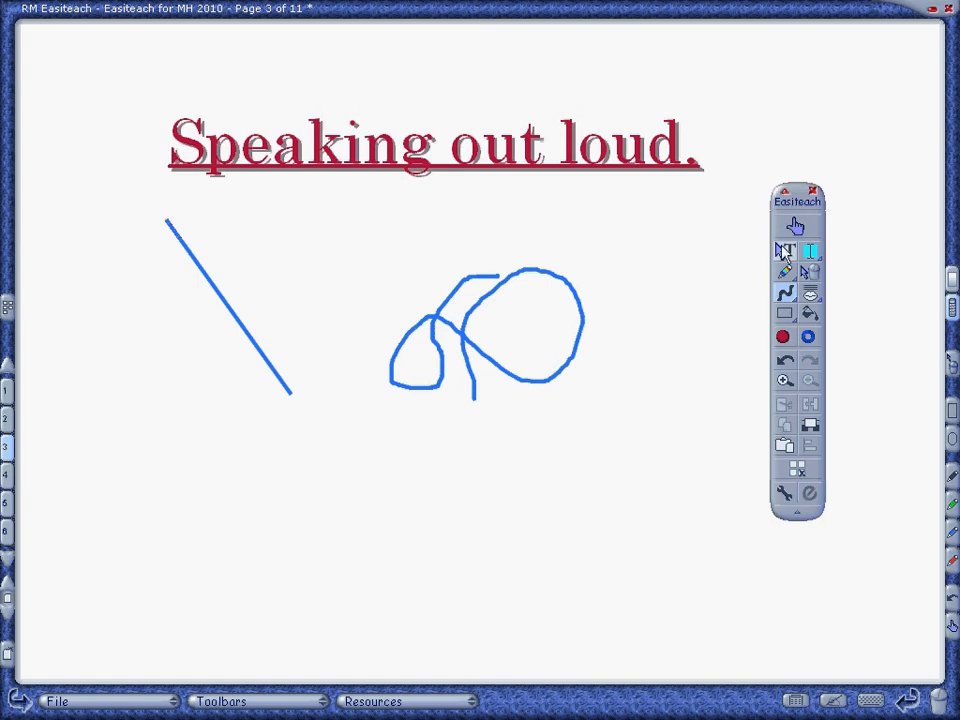
# Select both the straight line and the freehand curve and change their line colour to dark red.
pyautogui.click(786, 252)
pyautogui.moveTo(716, 275); pyautogui.dragTo(210, 420)
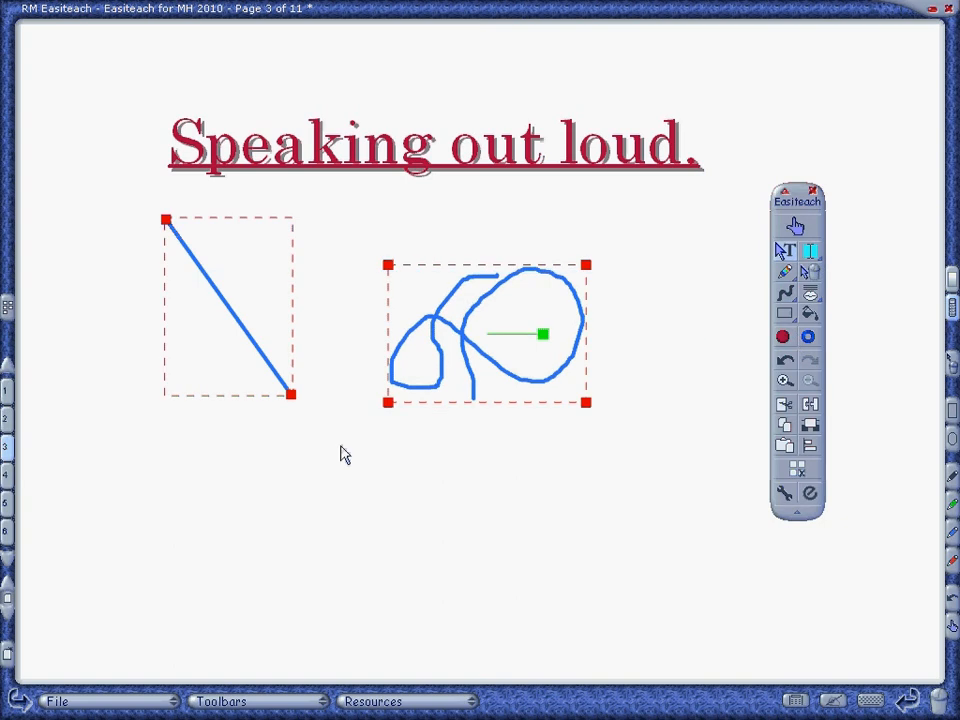
pyautogui.click(808, 337)
pyautogui.click(381, 518)
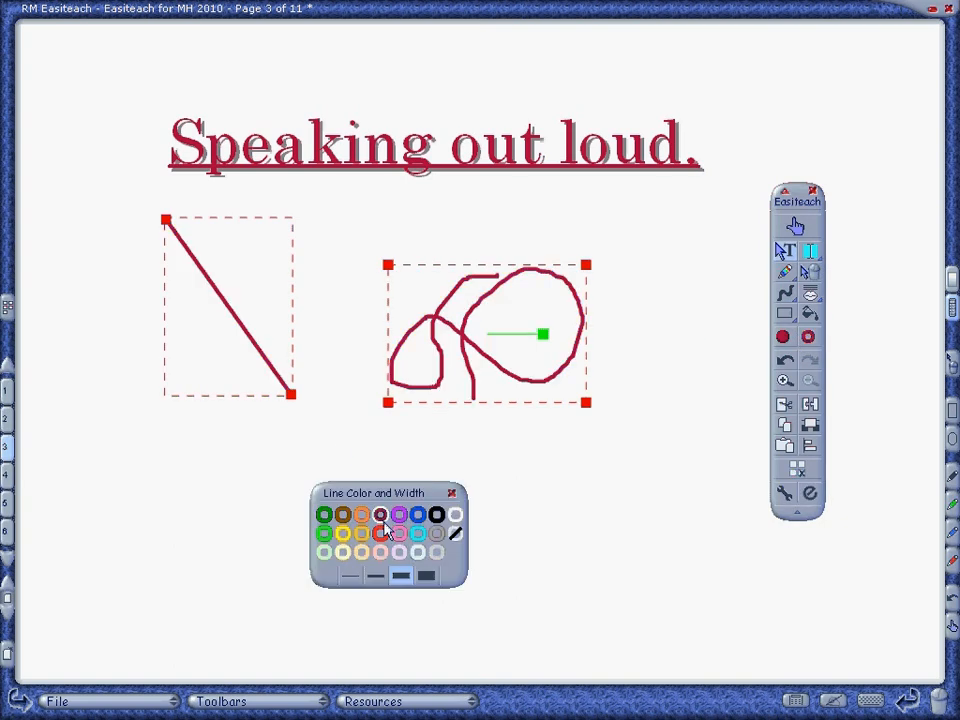
# Open the graphics effects for both drawn lines, try the dotted, dashed and dash-dot styles, and restore the solid style.
pyautogui.click(810, 493)
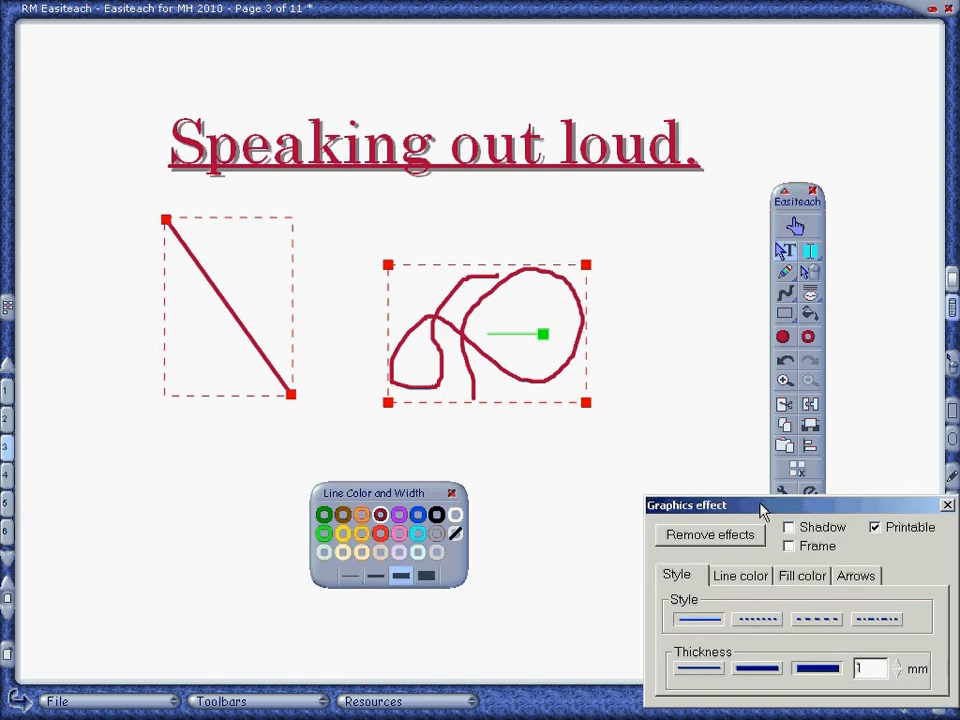
pyautogui.moveTo(759, 501); pyautogui.dragTo(695, 328)
pyautogui.click(689, 436)
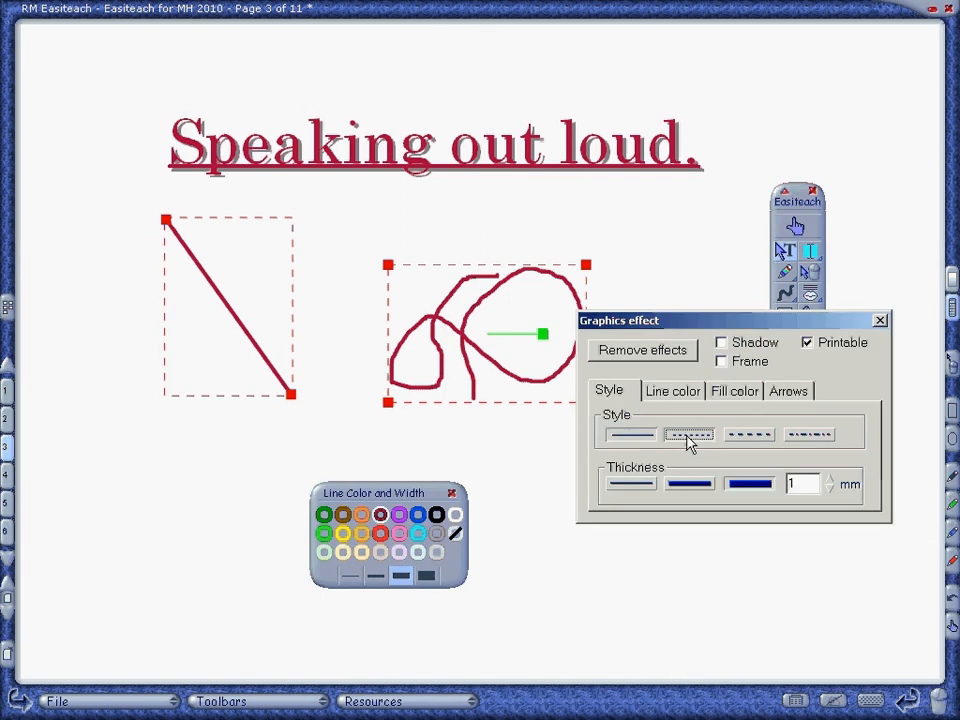
pyautogui.click(750, 436)
pyautogui.click(812, 437)
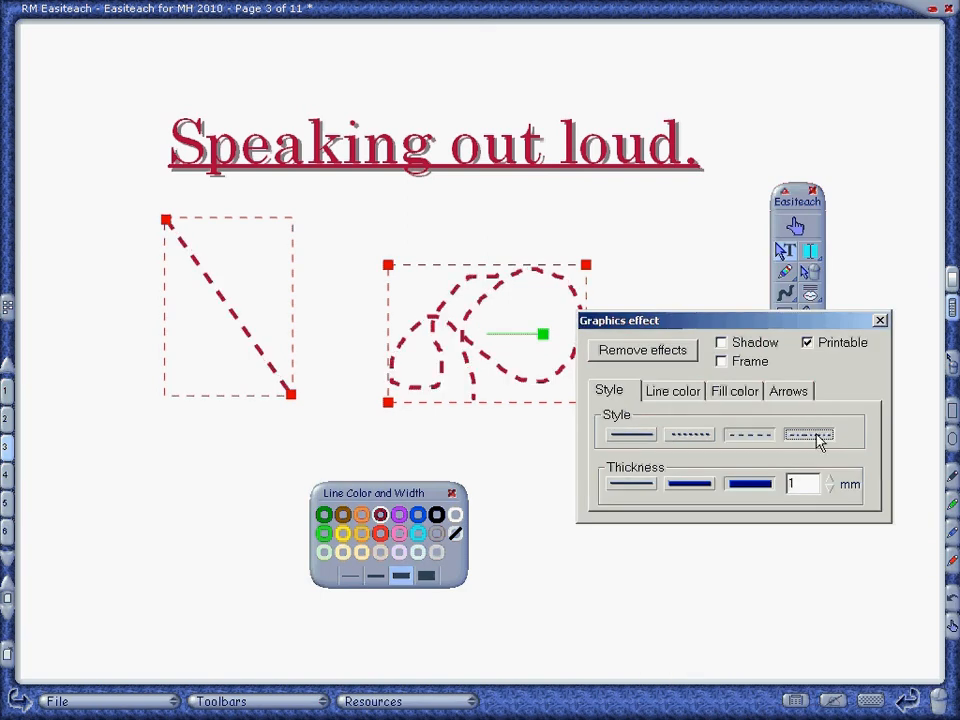
pyautogui.click(684, 437)
pyautogui.click(636, 436)
# Try the thin, medium and thick presets on both drawn lines, and increase their thickness to 4.5 mm.
pyautogui.click(642, 484)
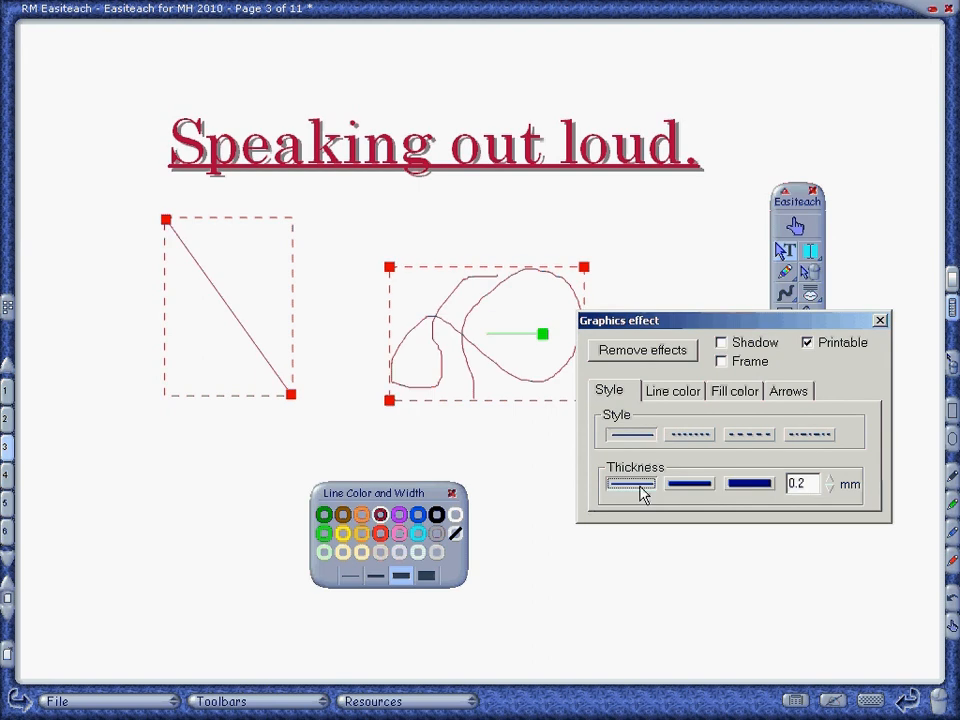
pyautogui.click(692, 486)
pyautogui.click(775, 483)
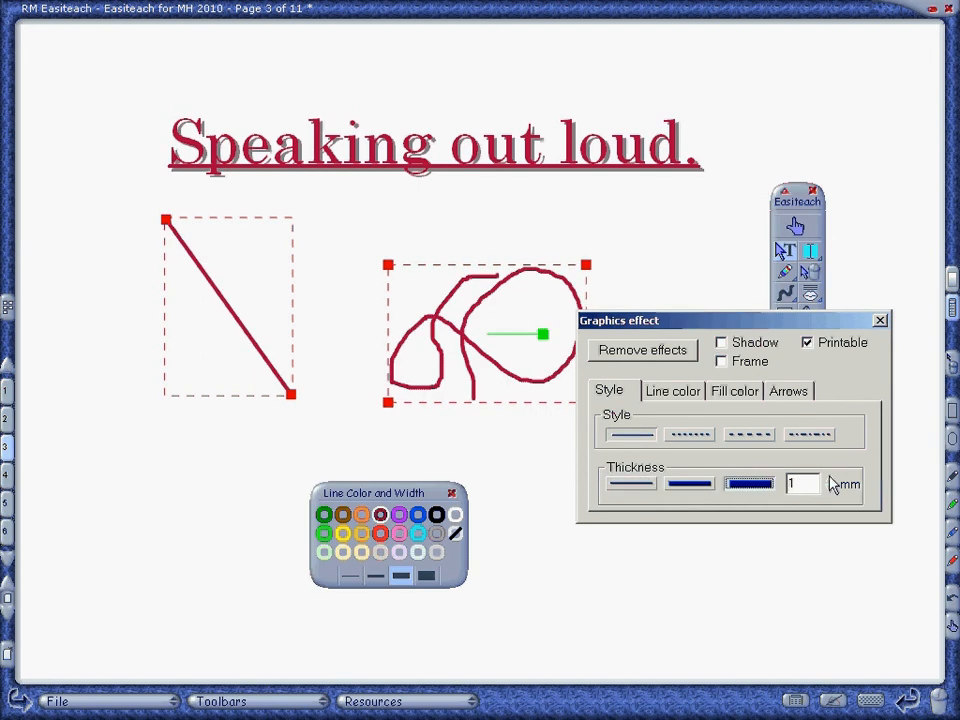
pyautogui.click(830, 479)
pyautogui.click(830, 480)
pyautogui.click(830, 480)
pyautogui.click(830, 480)
pyautogui.click(830, 480)
pyautogui.click(830, 480)
pyautogui.click(830, 480)
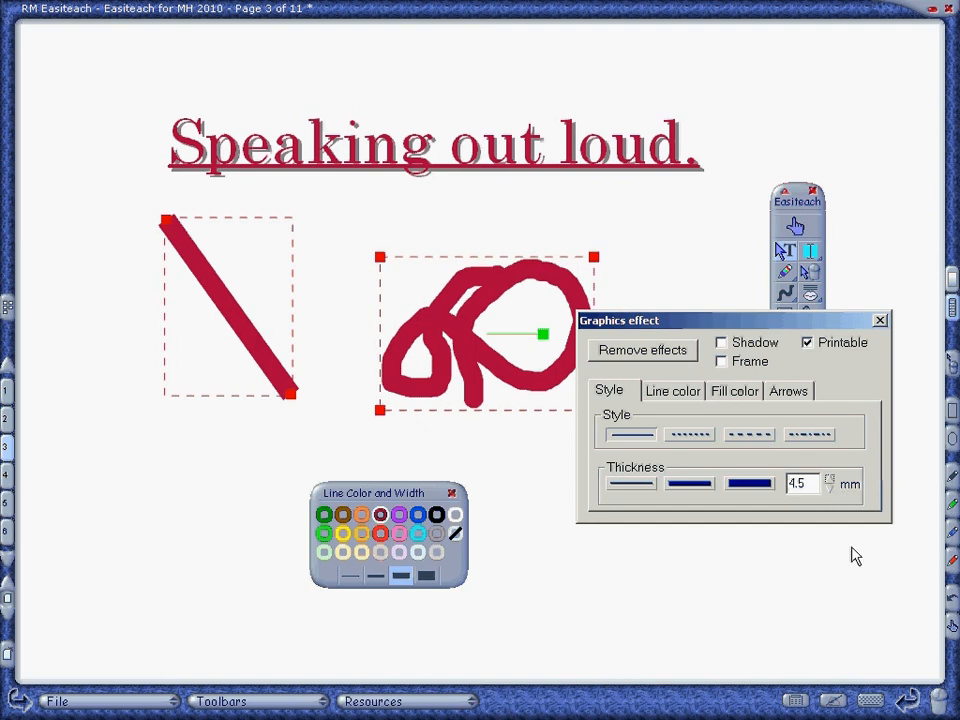
# Reduce the thickness of both drawn lines, passing through 2 mm and ending at 0 mm.
pyautogui.click(831, 489)
pyautogui.click(831, 489)
pyautogui.click(831, 489)
pyautogui.click(831, 489)
pyautogui.click(831, 489)
pyautogui.click(832, 489)
pyautogui.click(832, 489)
pyautogui.click(830, 480)
pyautogui.click(830, 480)
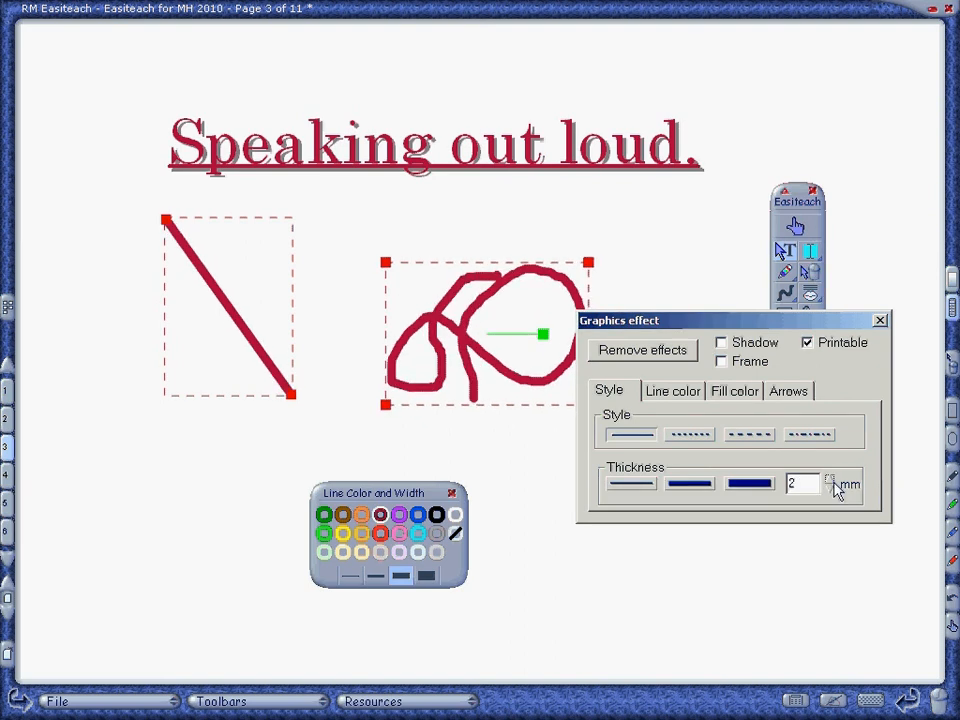
pyautogui.click(831, 489)
pyautogui.click(831, 489)
pyautogui.click(831, 489)
pyautogui.click(831, 489)
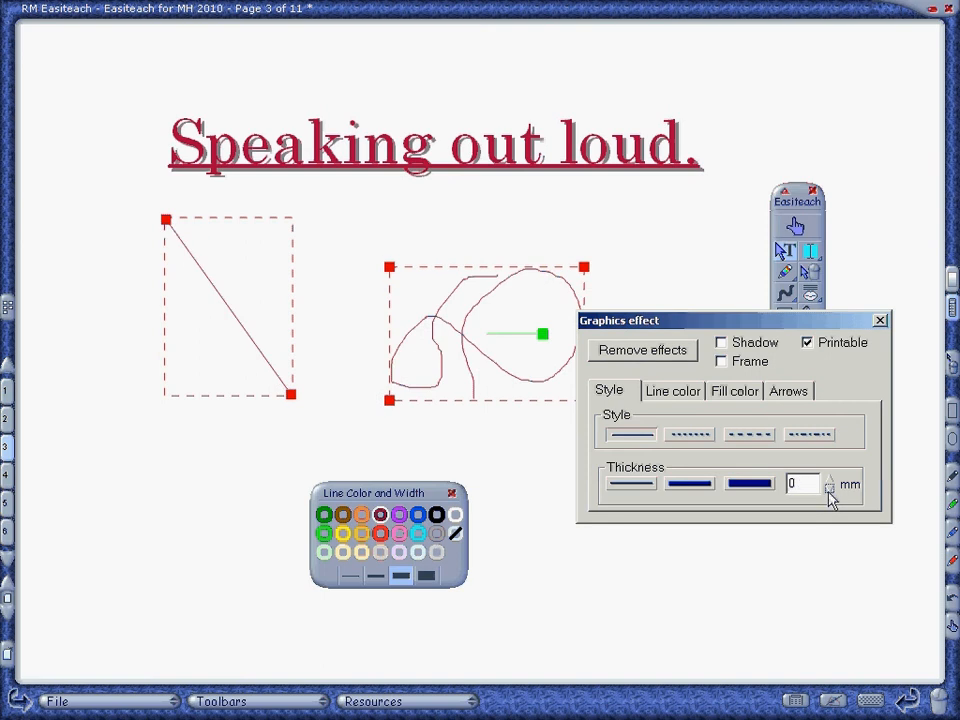